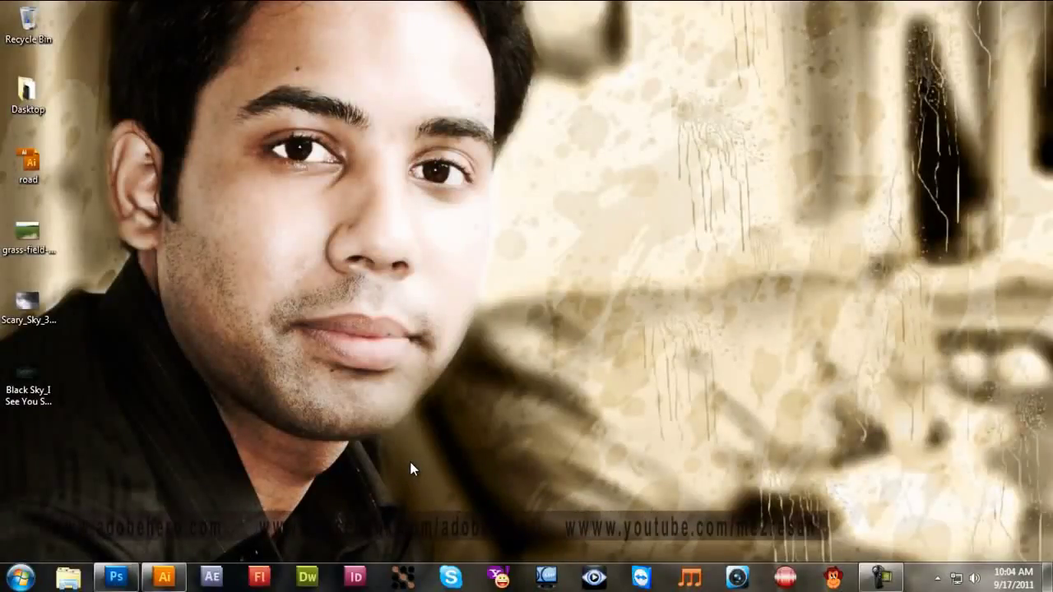
Restore the Illustrator window showing the bus road.ai document from the taskbar.
{"action": "left_click", "coordinate": [164, 578]}
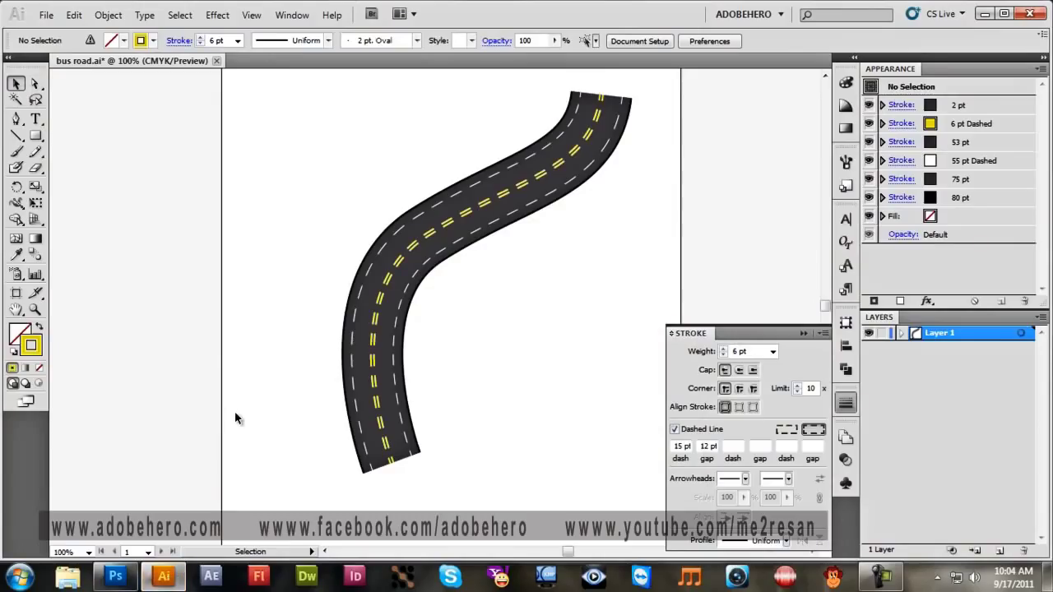
Select the road path and zoom in, then back out, to inspect it.
{"action": "left_click", "coordinate": [347, 331]}
{"action": "key", "text": "ctrl+equal"}
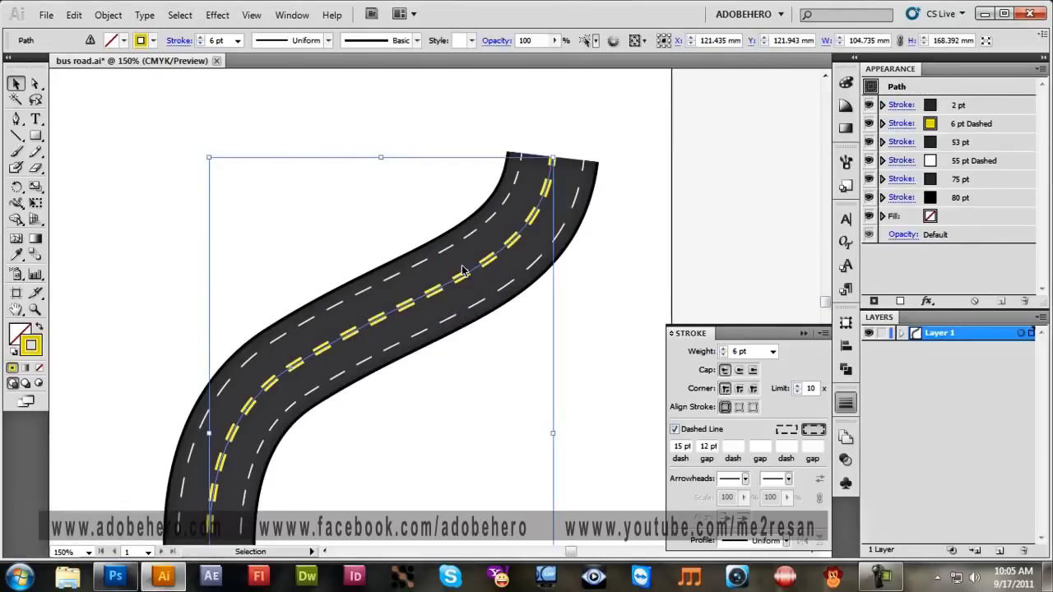
{"action": "scroll", "coordinate": [386, 321], "scroll_direction": "down", "scroll_amount": 3}
{"action": "scroll", "coordinate": [353, 301], "scroll_direction": "down", "scroll_amount": 2}
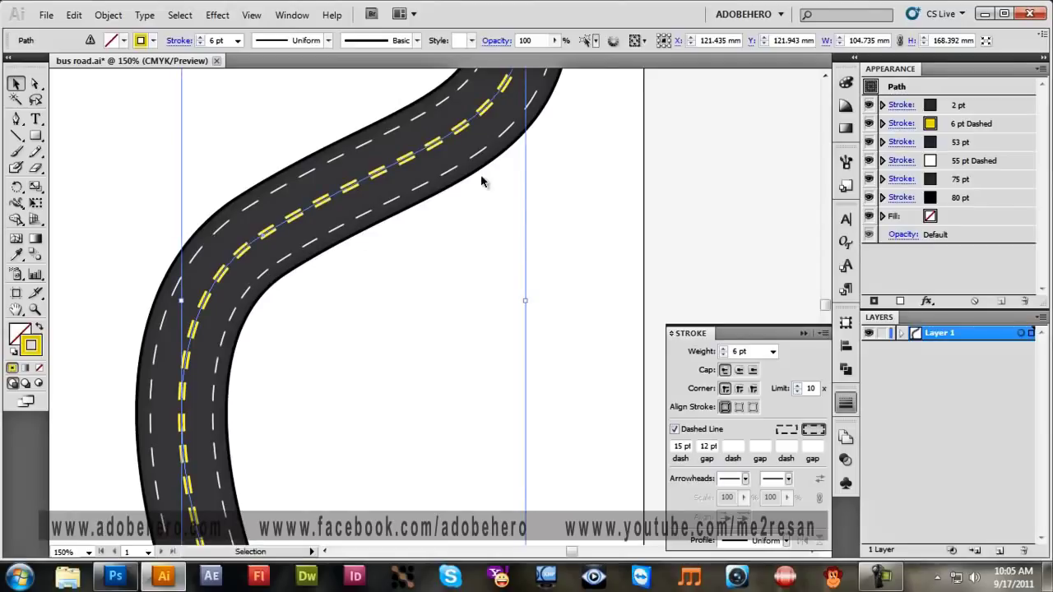
{"action": "key", "text": "ctrl+minus"}
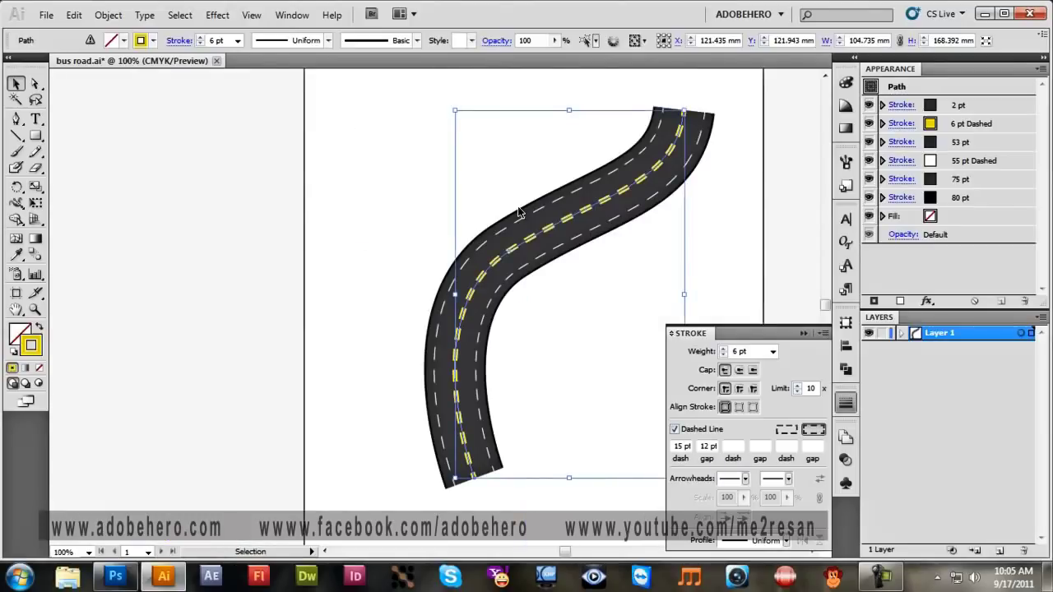
Reposition the road further left on the artboard at X 74.791 mm and deselect it.
{"action": "left_click_drag", "start_coordinate": [535, 236], "coordinate": [327, 217]}
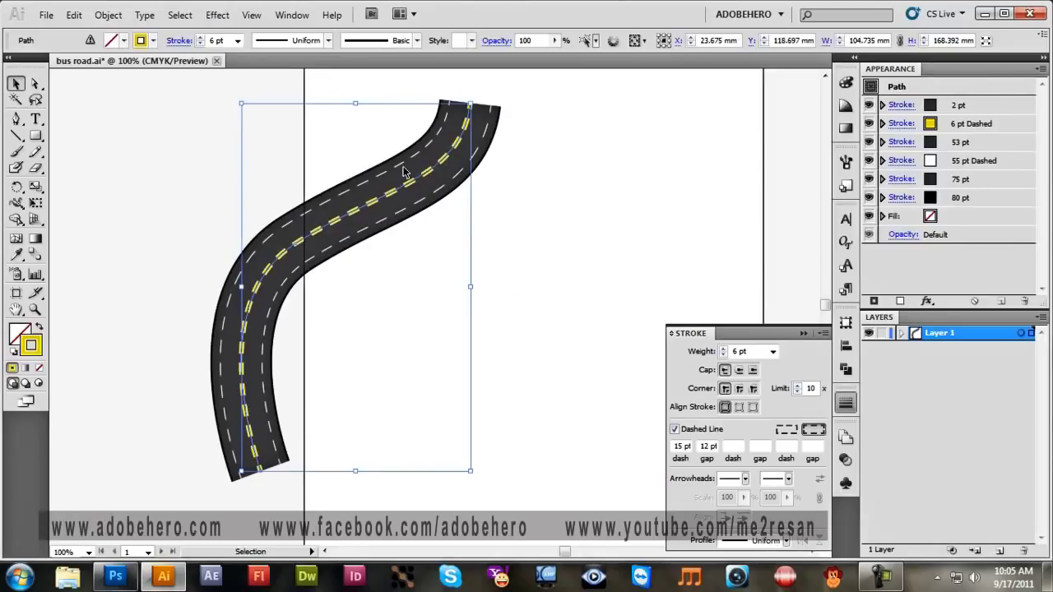
{"action": "left_click_drag", "start_coordinate": [627, 166], "coordinate": [237, 238]}
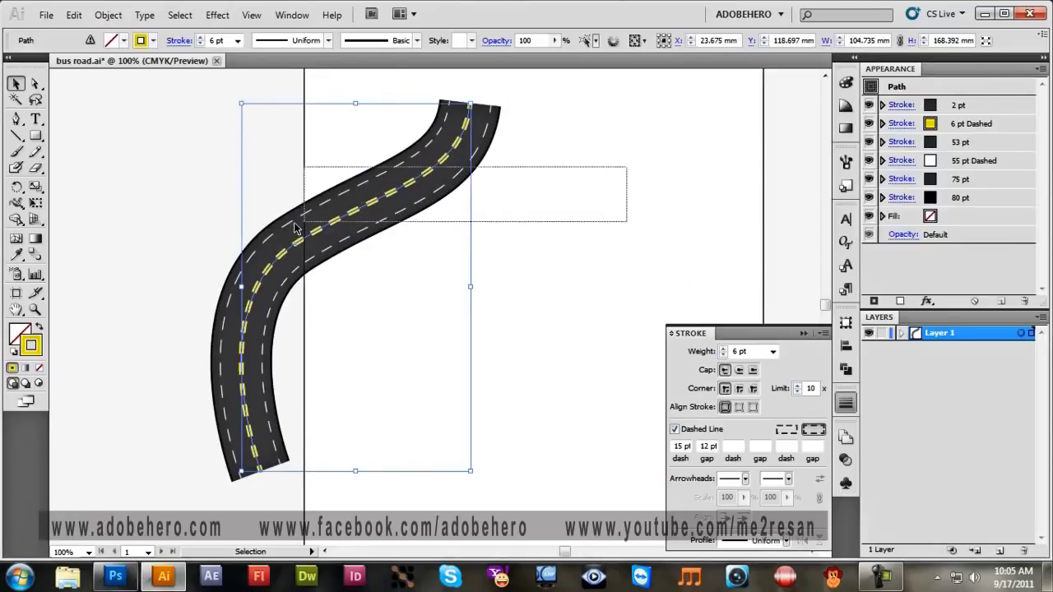
{"action": "left_click_drag", "start_coordinate": [345, 218], "coordinate": [410, 224]}
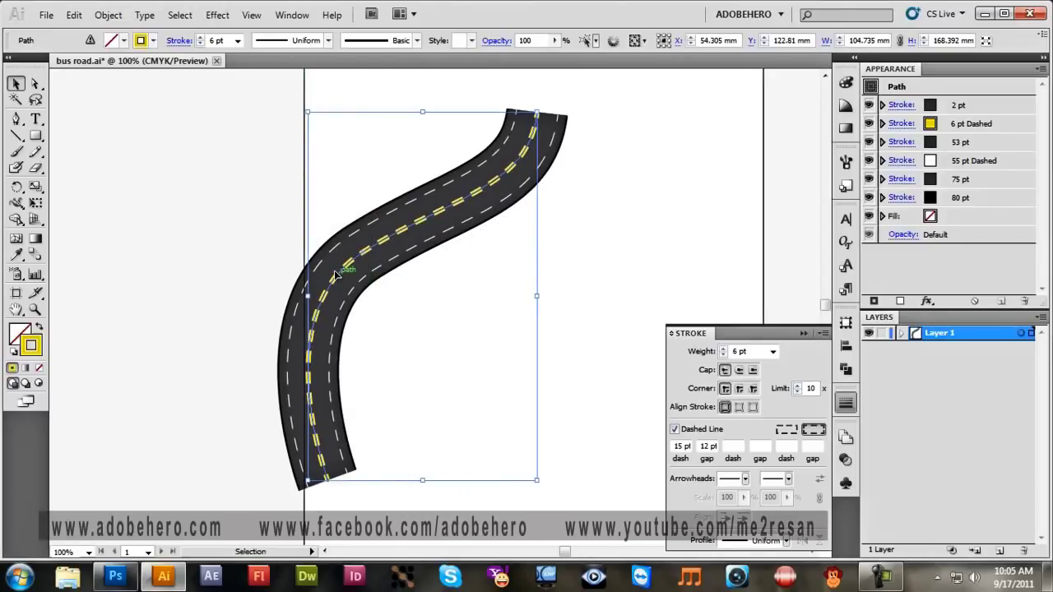
{"action": "left_click_drag", "start_coordinate": [335, 273], "coordinate": [381, 272]}
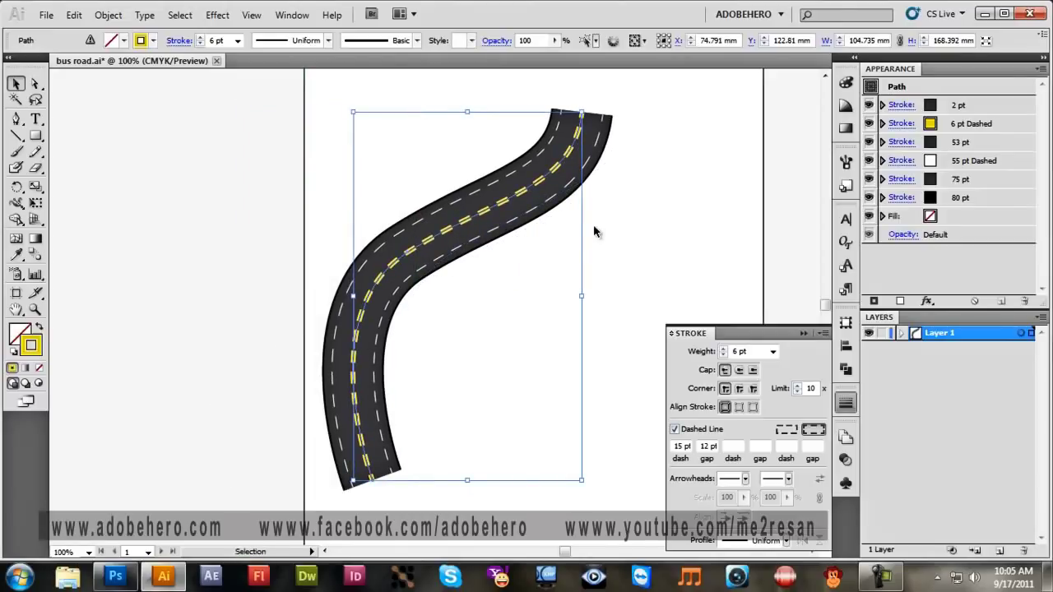
{"action": "mouse_move", "coordinate": [564, 228]}
{"action": "left_mouse_down"}
{"action": "mouse_move", "coordinate": [457, 261]}
{"action": "mouse_move", "coordinate": [435, 228]}
{"action": "left_mouse_up"}
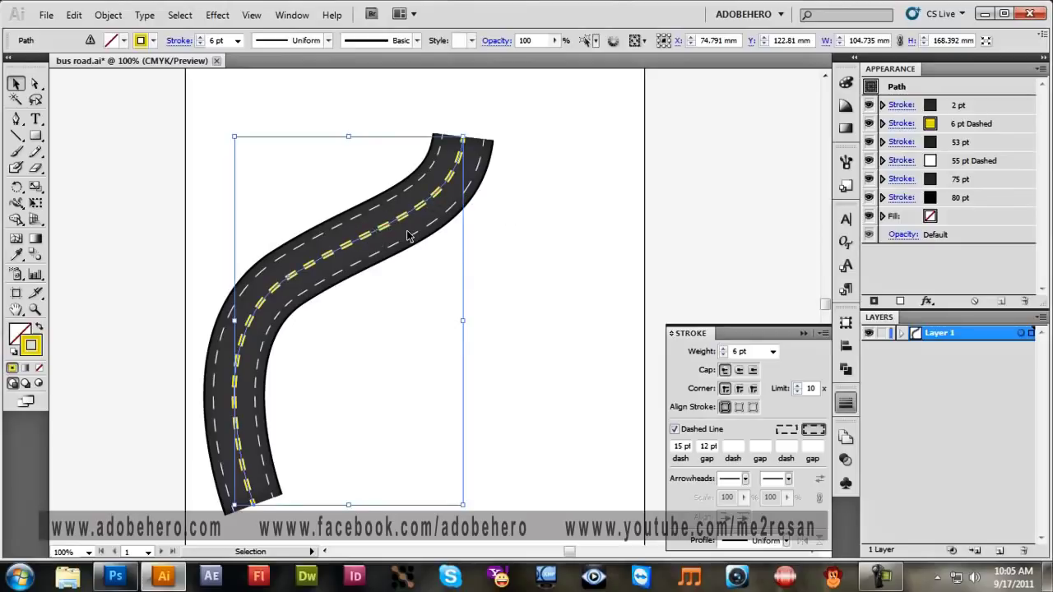
{"action": "left_click", "coordinate": [506, 230]}
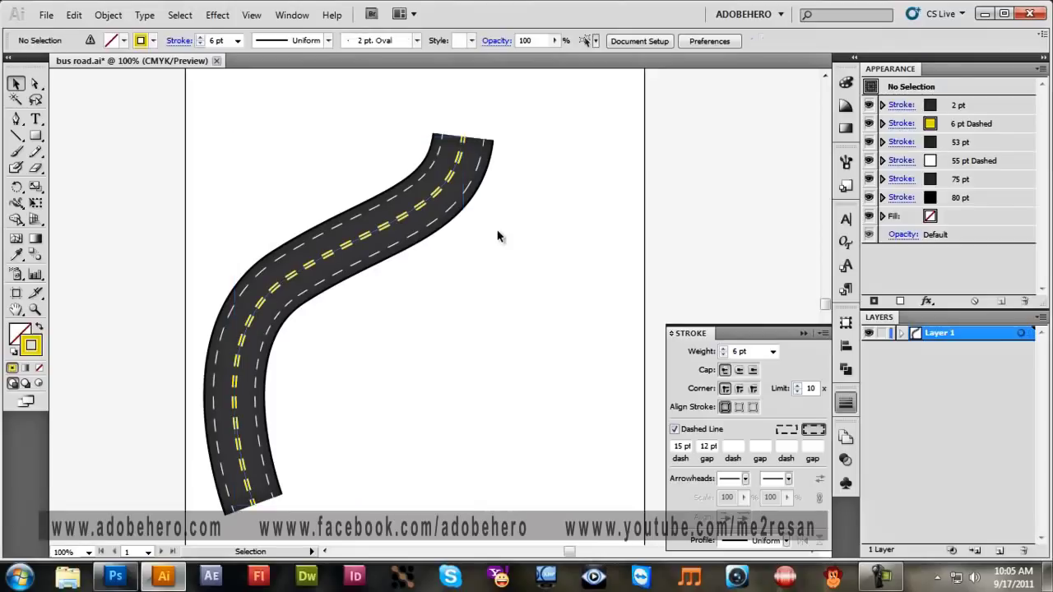
Move the road off the artboard onto the pasteboard at the left.
{"action": "mouse_move", "coordinate": [277, 274]}
{"action": "left_mouse_down"}
{"action": "mouse_move", "coordinate": [544, 305]}
{"action": "mouse_move", "coordinate": [209, 262]}
{"action": "left_mouse_up"}
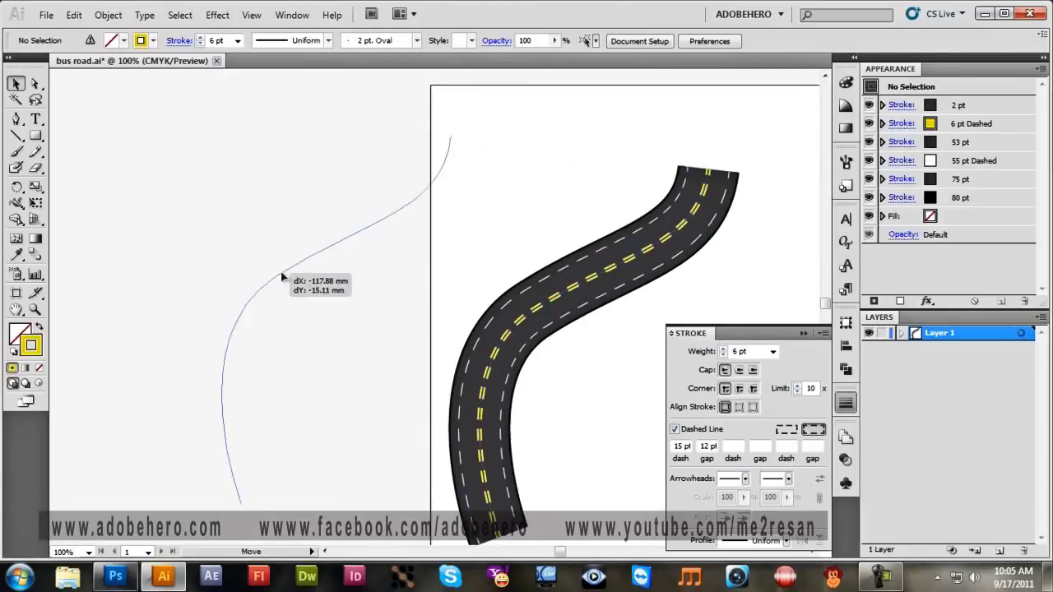
{"action": "left_click", "coordinate": [519, 249]}
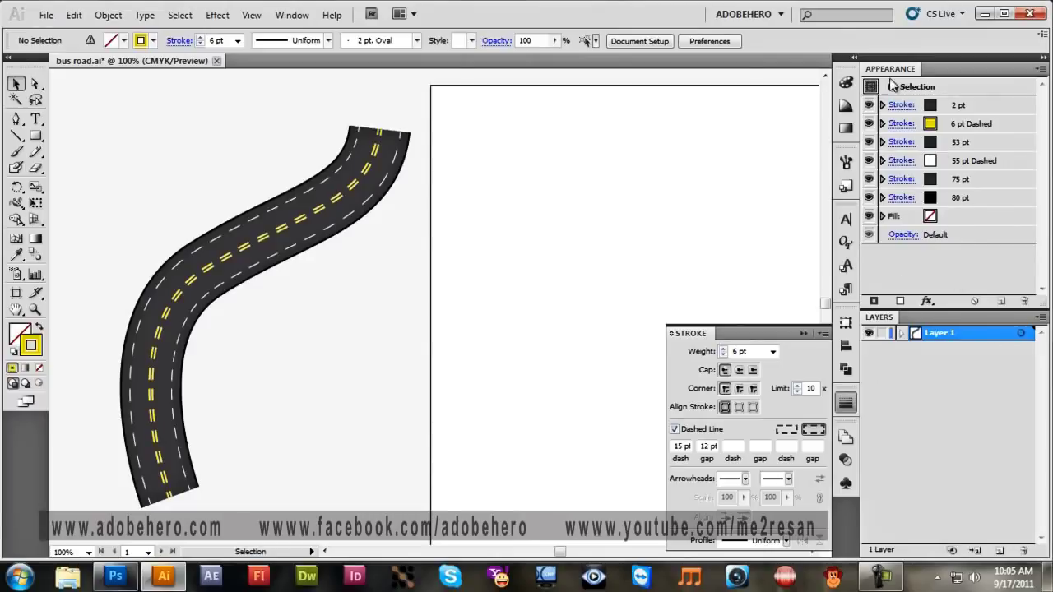
{"action": "left_click", "coordinate": [752, 14]}
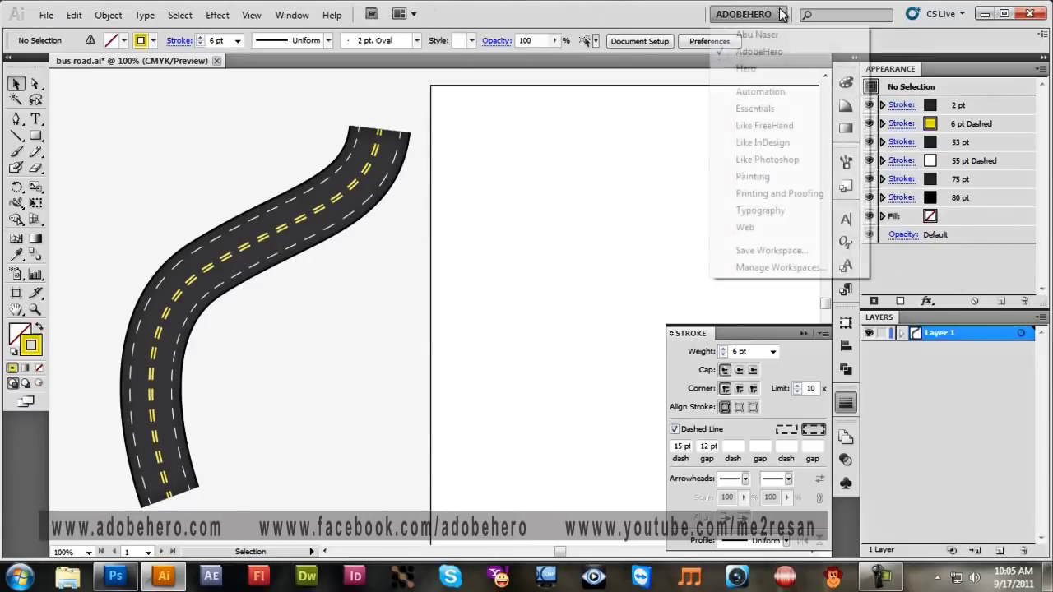
{"action": "left_click", "coordinate": [561, 228]}
{"action": "left_click_drag", "start_coordinate": [598, 220], "coordinate": [304, 174]}
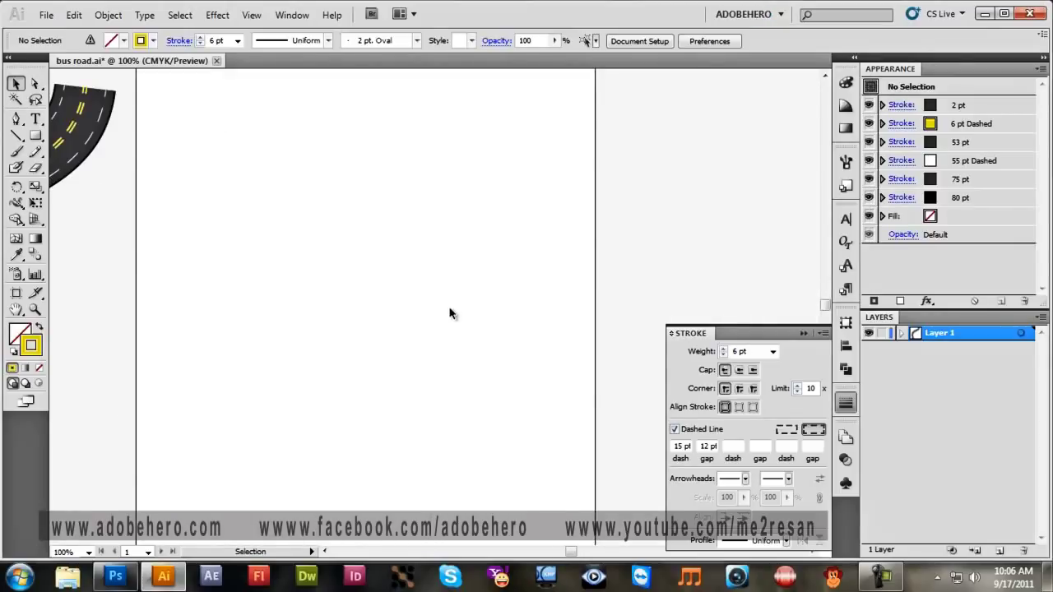
Set the default stroke to a plain 1 pt weight with Dashed Line unchecked.
{"action": "left_click", "coordinate": [807, 334]}
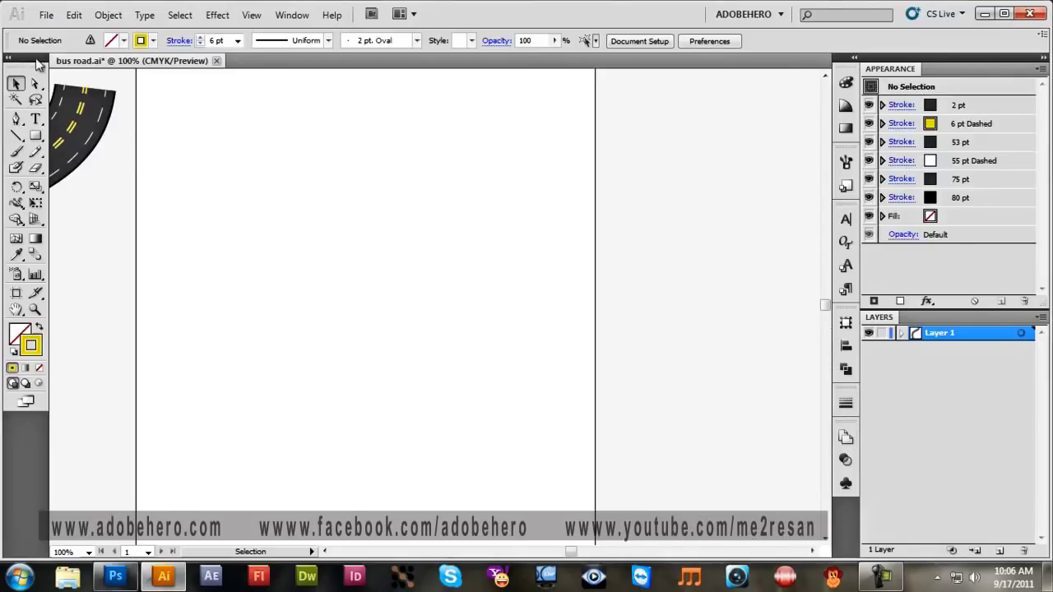
{"action": "left_click", "coordinate": [845, 402]}
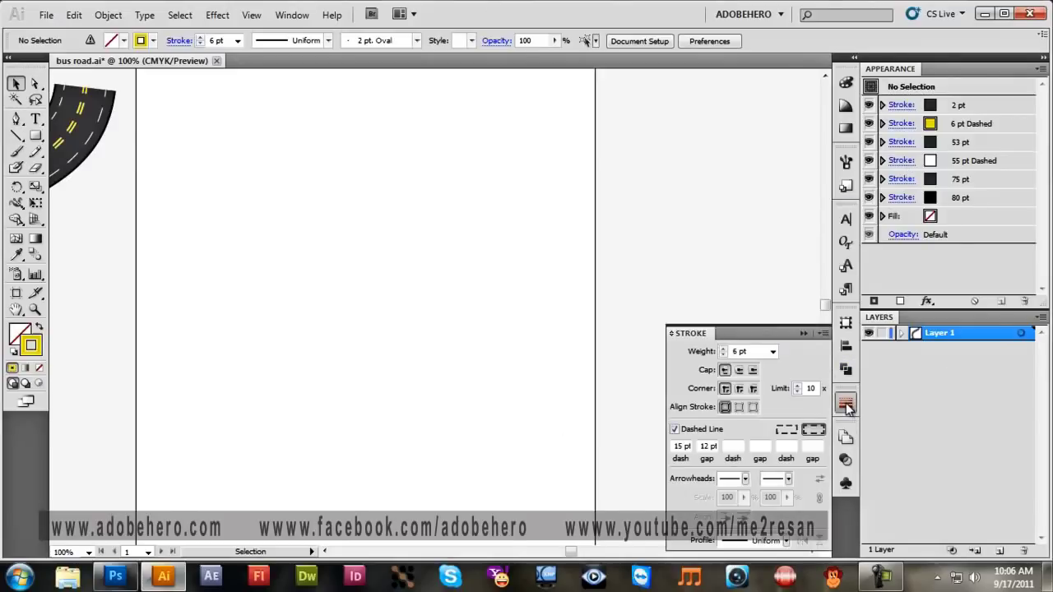
{"action": "scroll", "coordinate": [181, 238], "scroll_direction": "right", "scroll_amount": 3}
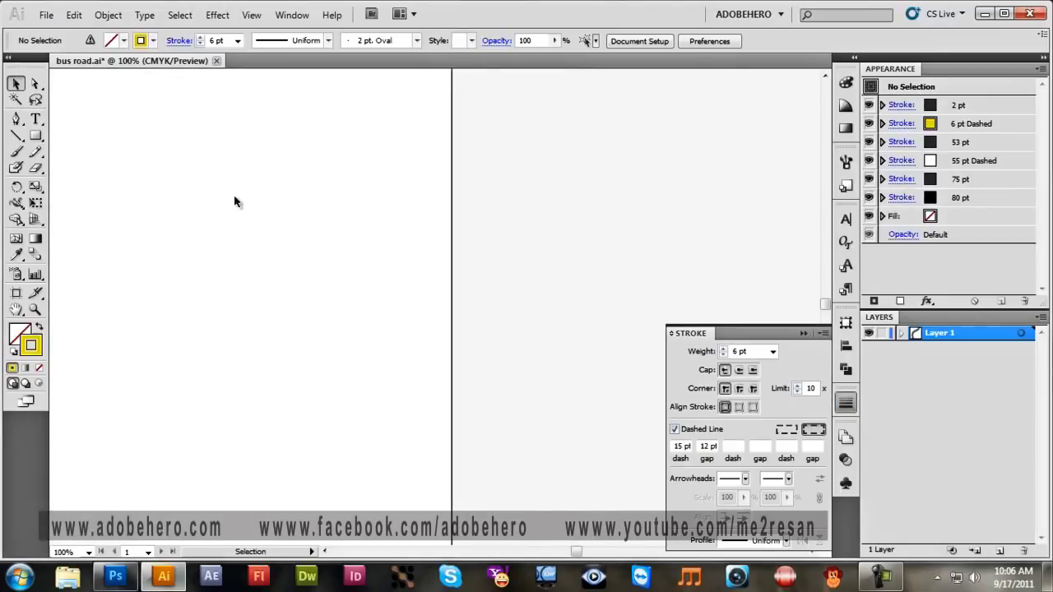
{"action": "left_click", "coordinate": [773, 352]}
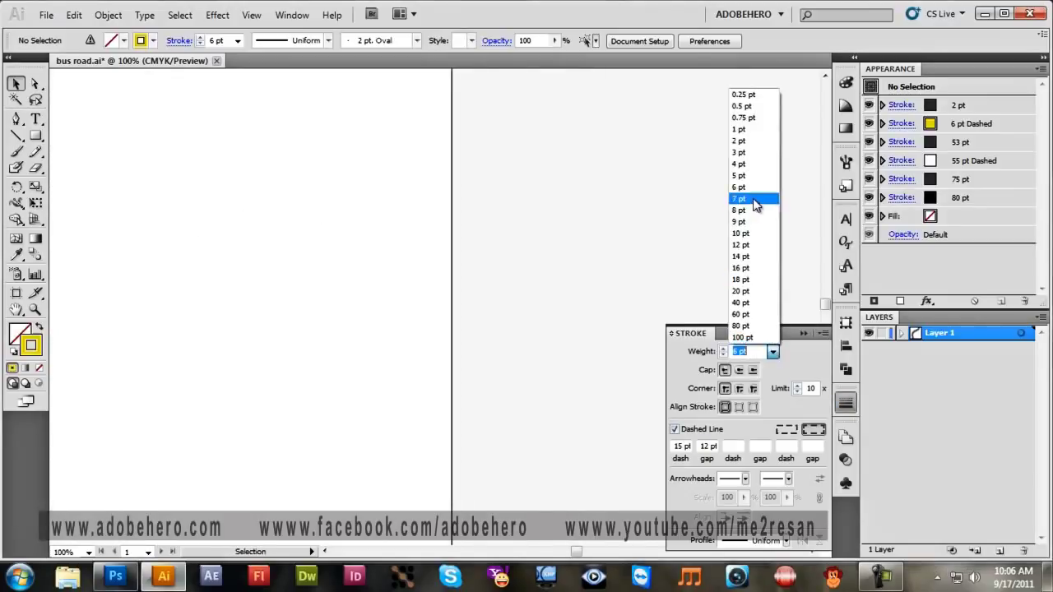
{"action": "left_click", "coordinate": [742, 133]}
{"action": "type", "text": "1"}
{"action": "key", "text": "Return"}
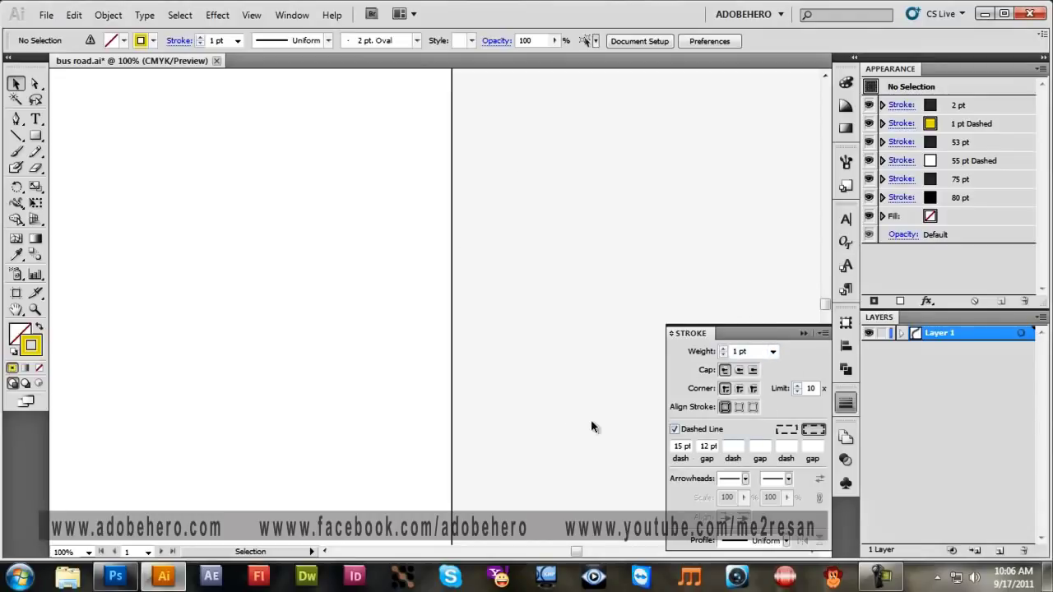
{"action": "left_click", "coordinate": [675, 429]}
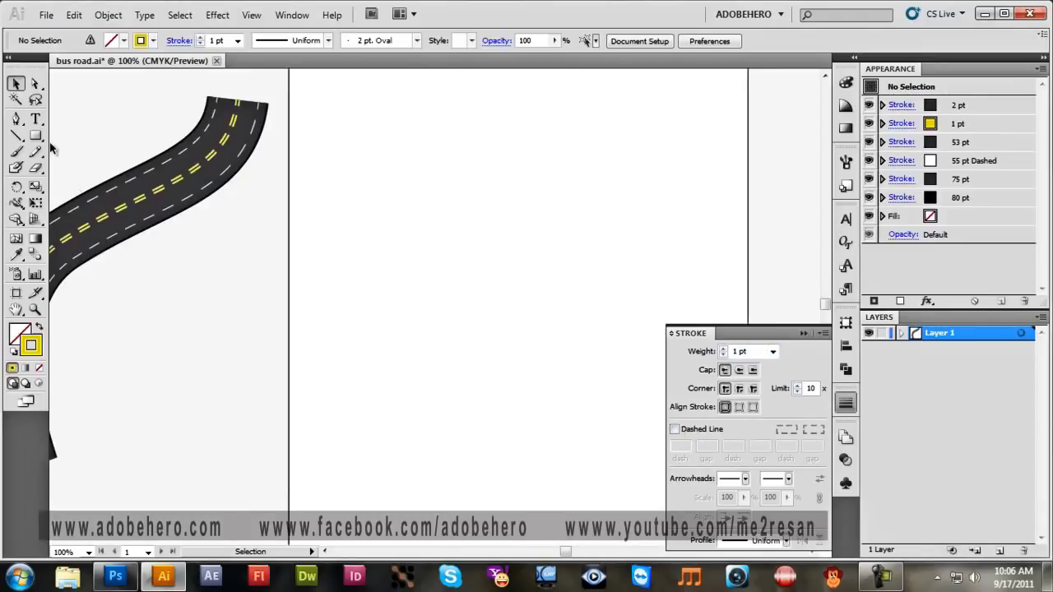
Draw an S-curve with the Pen tool from the artboard's lower left to its top edge.
{"action": "left_click", "coordinate": [16, 119]}
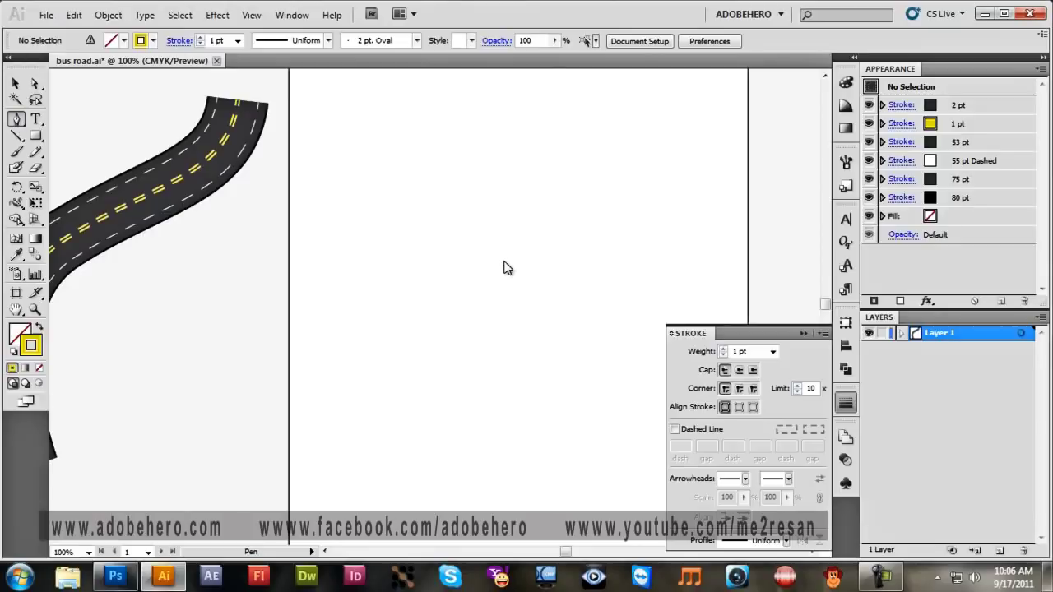
{"action": "scroll", "coordinate": [211, 449], "scroll_direction": "right", "scroll_amount": 5}
{"action": "left_click", "coordinate": [163, 492]}
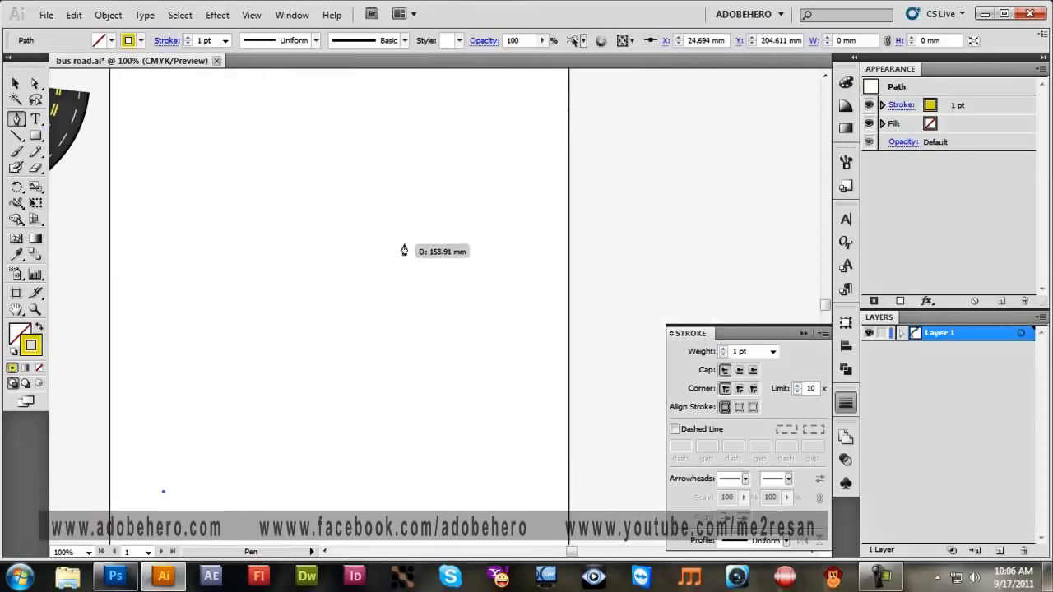
{"action": "left_click_drag", "start_coordinate": [247, 350], "coordinate": [338, 262]}
{"action": "left_click_drag", "start_coordinate": [376, 204], "coordinate": [398, 125]}
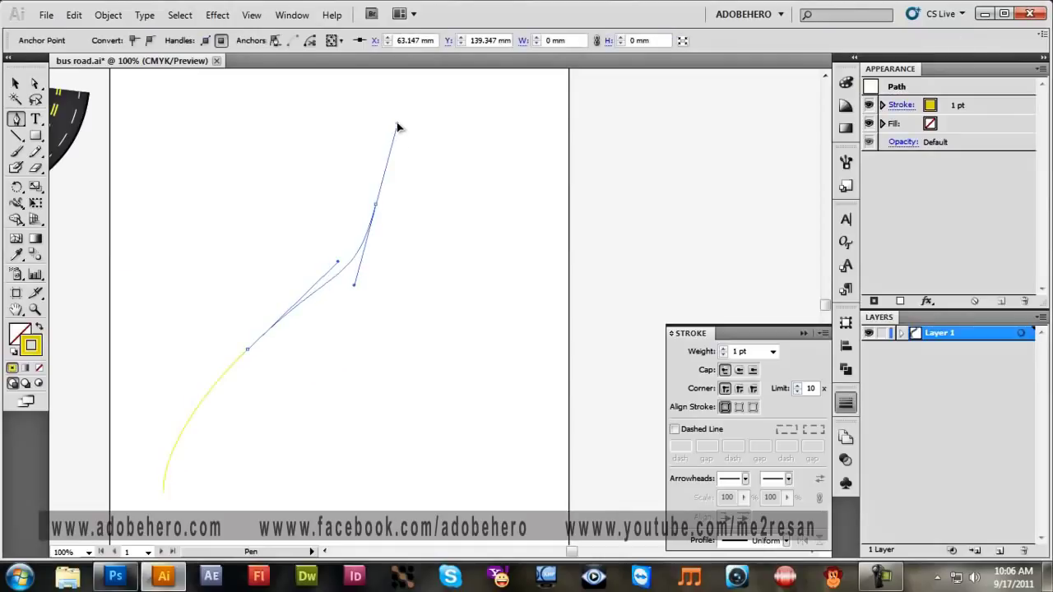
{"action": "left_click_drag", "start_coordinate": [534, 88], "coordinate": [631, 95]}
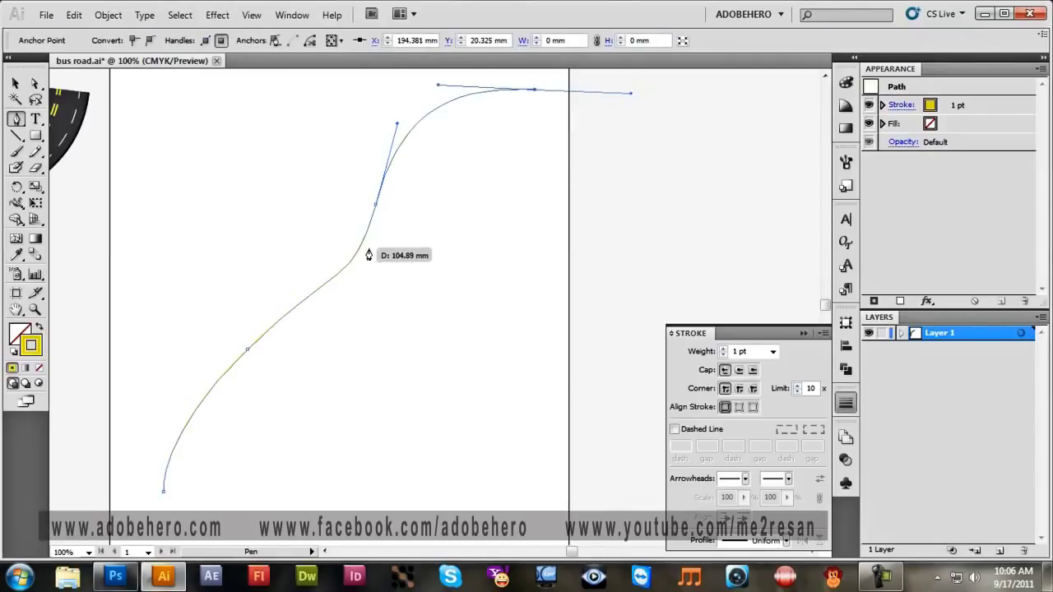
{"action": "left_click", "coordinate": [376, 207], "text": "ctrl"}
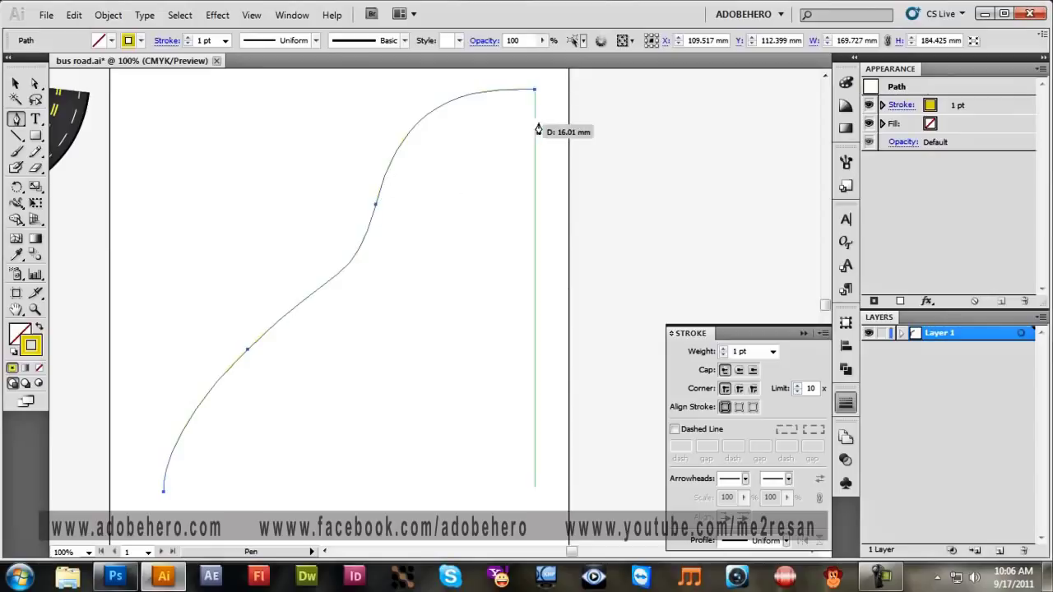
Give the new curve a black 80 pt stroke and pan it back into view.
{"action": "left_click", "coordinate": [933, 110]}
{"action": "left_click", "coordinate": [941, 106]}
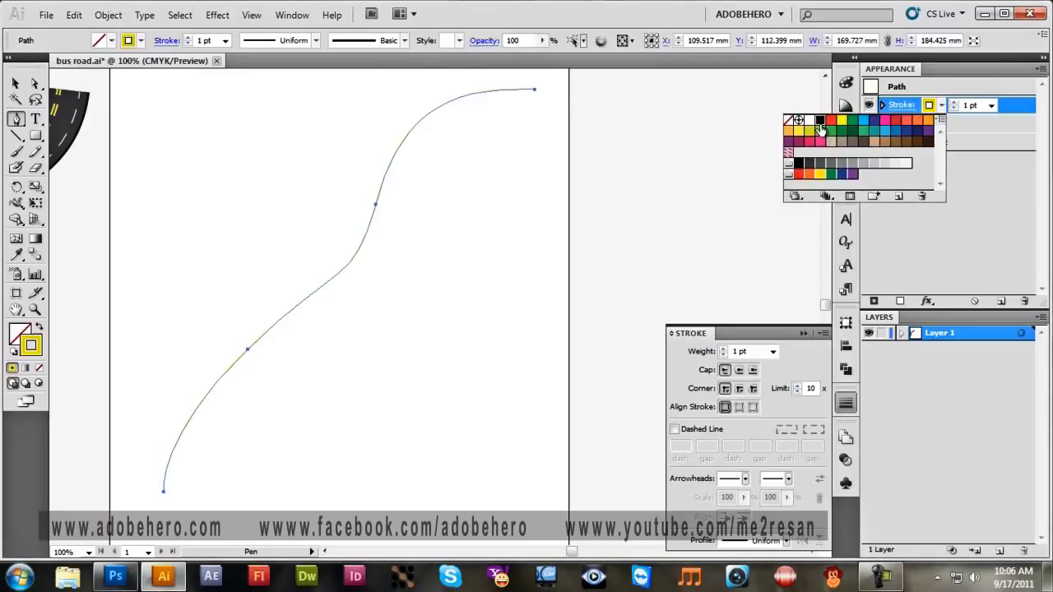
{"action": "left_click", "coordinate": [820, 123]}
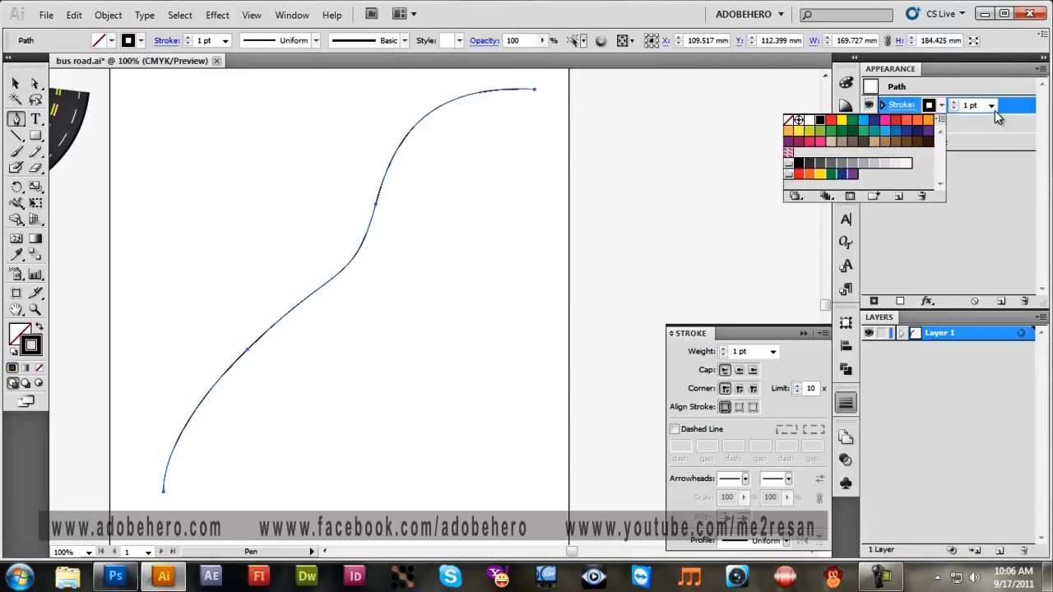
{"action": "left_click", "coordinate": [993, 109]}
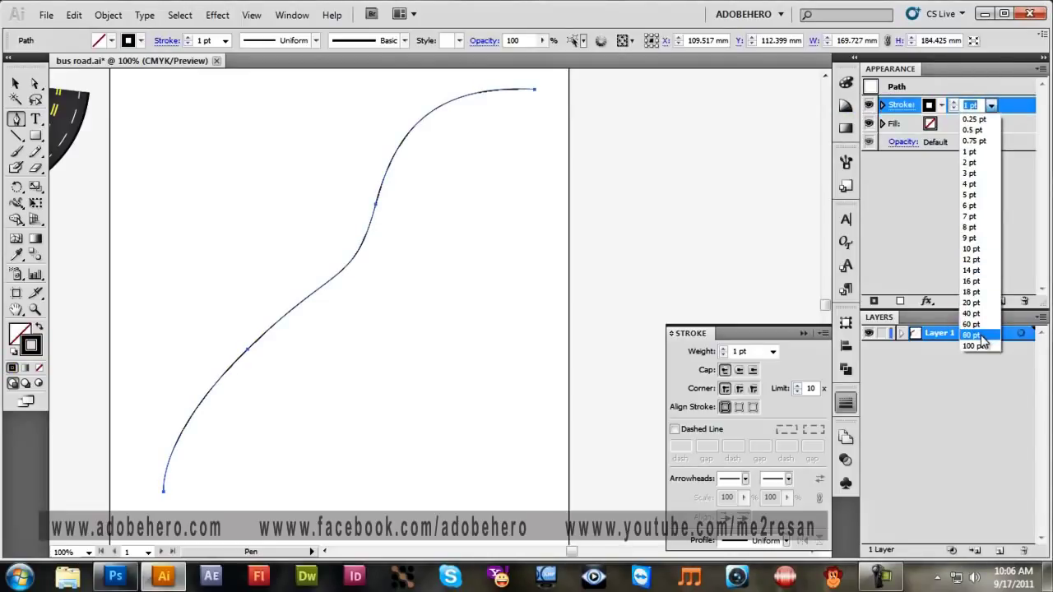
{"action": "left_click", "coordinate": [979, 335]}
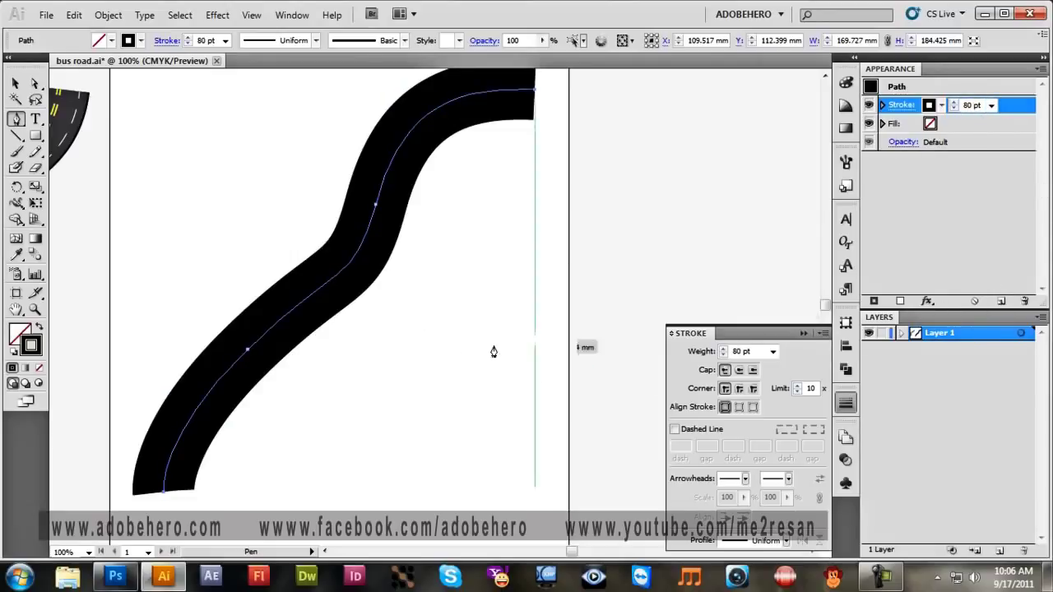
{"action": "left_click_drag", "start_coordinate": [129, 219], "coordinate": [404, 250]}
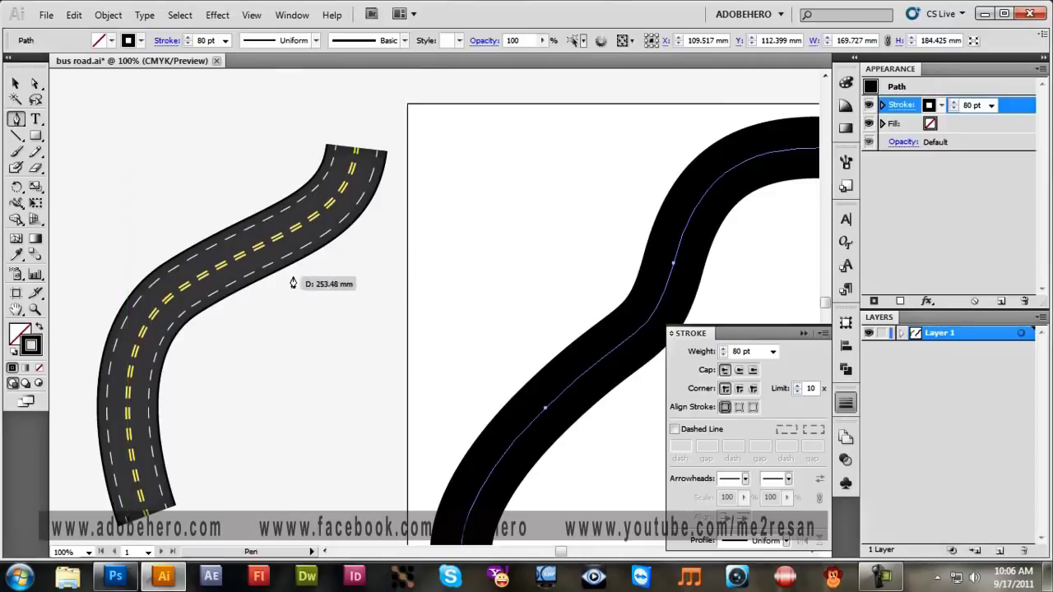
{"action": "mouse_move", "coordinate": [468, 256]}
{"action": "left_mouse_down"}
{"action": "mouse_move", "coordinate": [268, 225]}
{"action": "mouse_move", "coordinate": [312, 293]}
{"action": "left_mouse_up"}
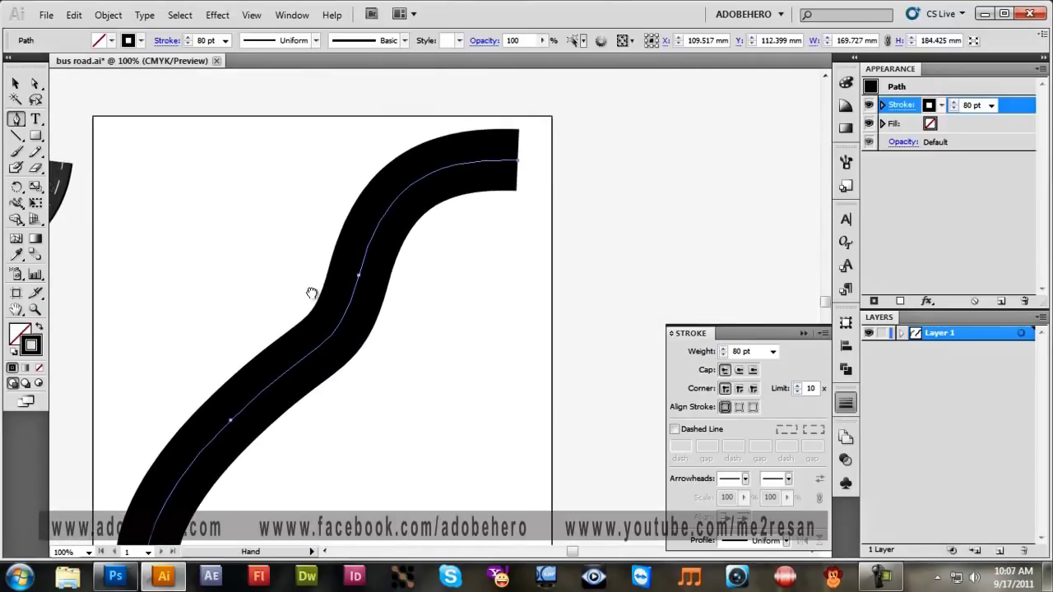
Add a second stroke to the path and set its weight to 75 pt.
{"action": "left_click", "coordinate": [874, 302]}
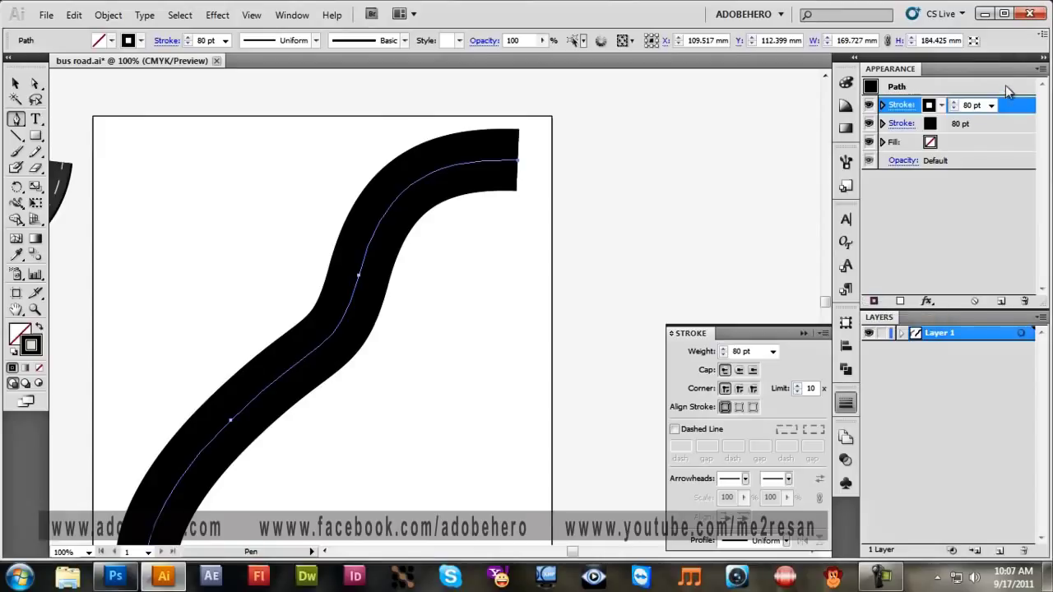
{"action": "left_click", "coordinate": [991, 105]}
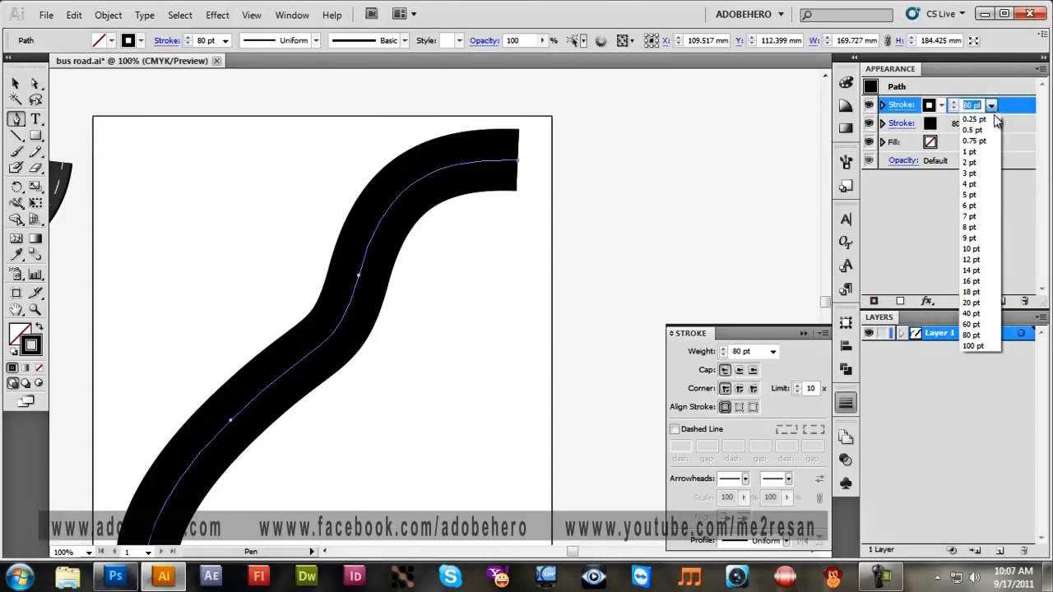
{"action": "left_click", "coordinate": [977, 106]}
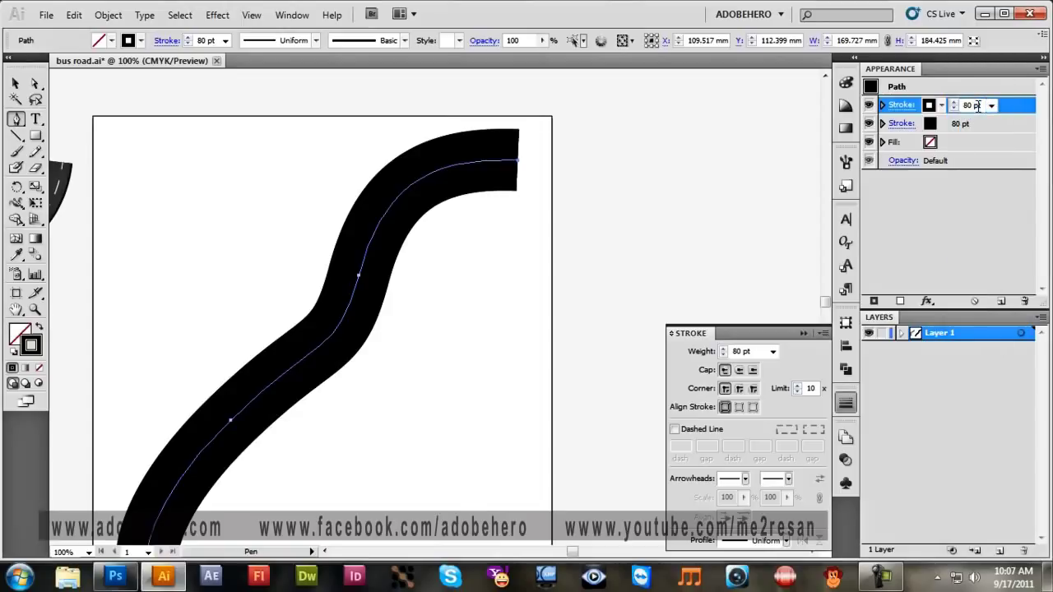
{"action": "double_click", "coordinate": [972, 105]}
{"action": "type", "text": "5"}
{"action": "key", "text": "Return"}
Colour the 75 pt top stroke dark grey.
{"action": "left_click", "coordinate": [941, 105]}
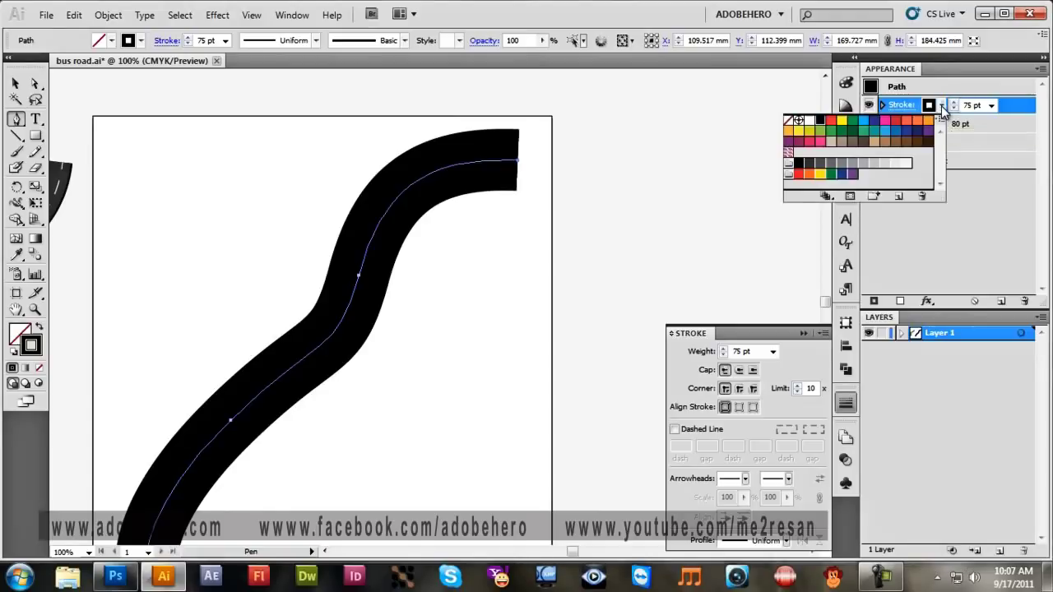
{"action": "left_click", "coordinate": [807, 164]}
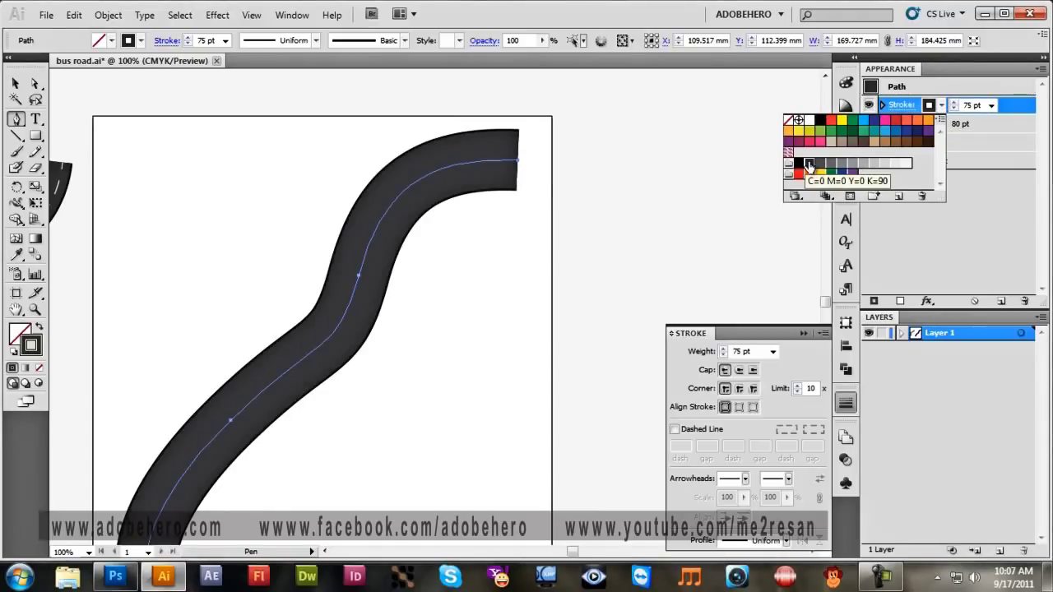
{"action": "left_click", "coordinate": [847, 82]}
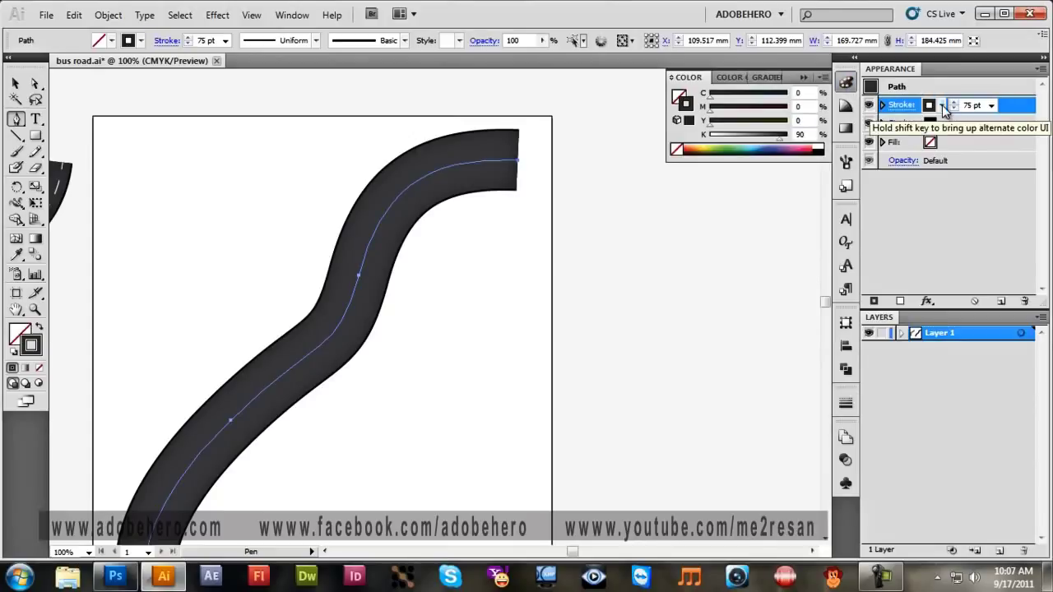
{"action": "left_click", "coordinate": [937, 105]}
{"action": "mouse_move", "coordinate": [778, 140]}
{"action": "left_mouse_down"}
{"action": "mouse_move", "coordinate": [764, 141]}
{"action": "mouse_move", "coordinate": [776, 141]}
{"action": "left_mouse_up"}
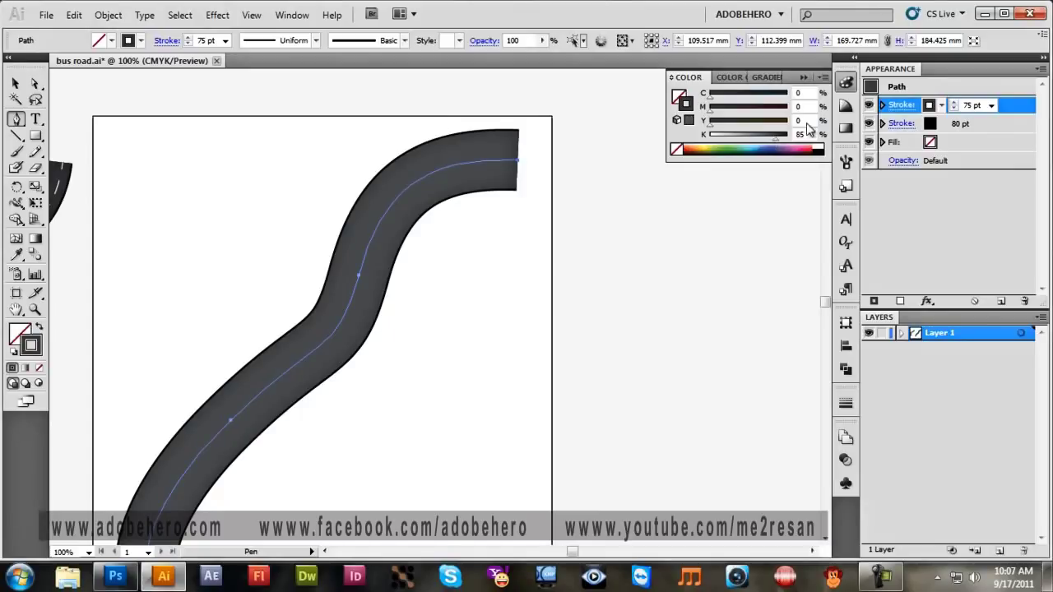
{"action": "left_click", "coordinate": [940, 105]}
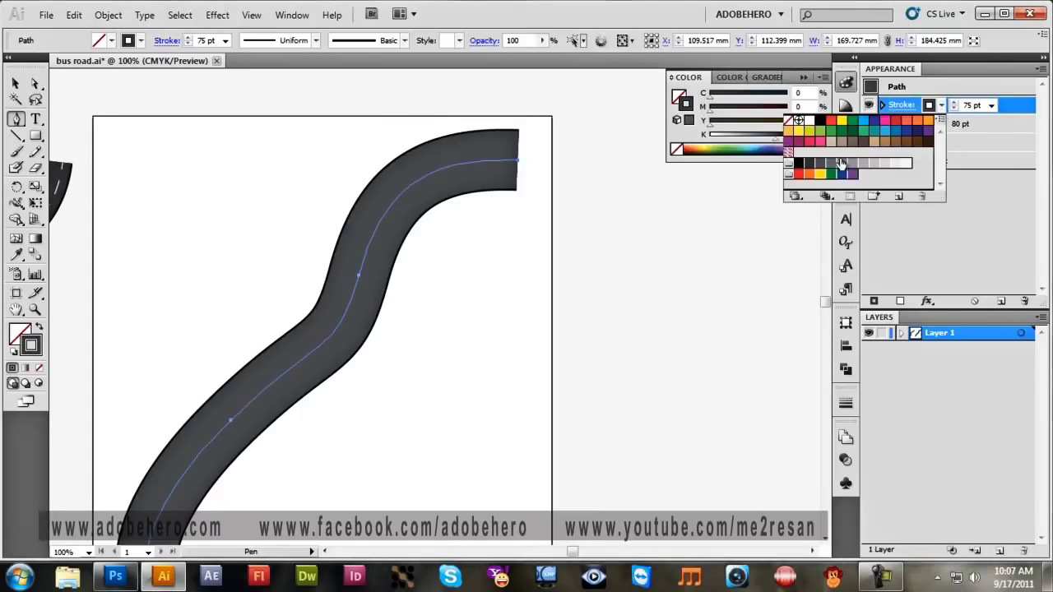
{"action": "left_click", "coordinate": [811, 167]}
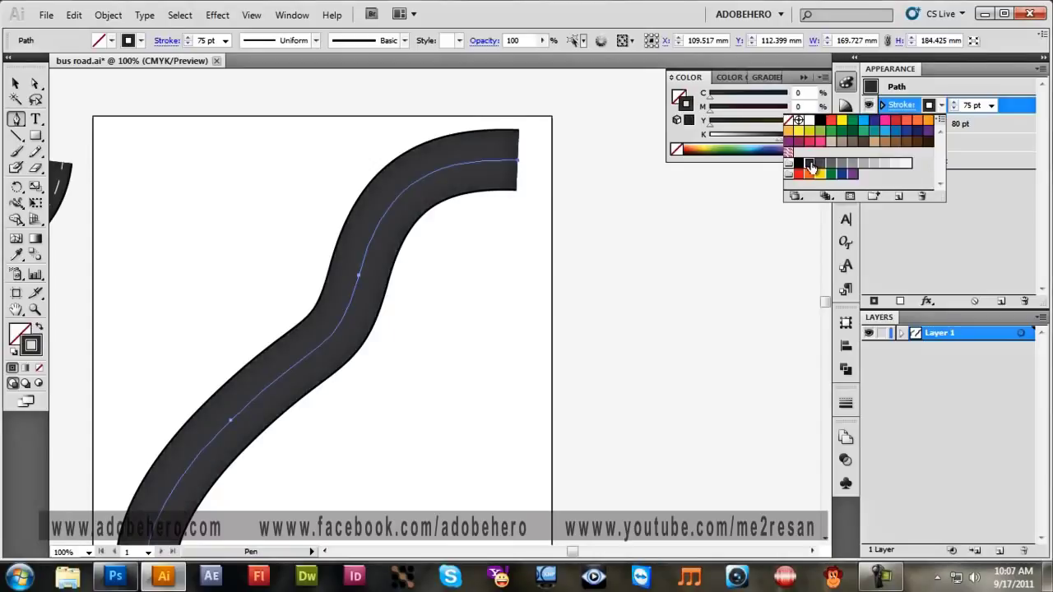
Add a white 60 pt third stroke over the grey, then add a fourth stroke.
{"action": "left_click", "coordinate": [1018, 115]}
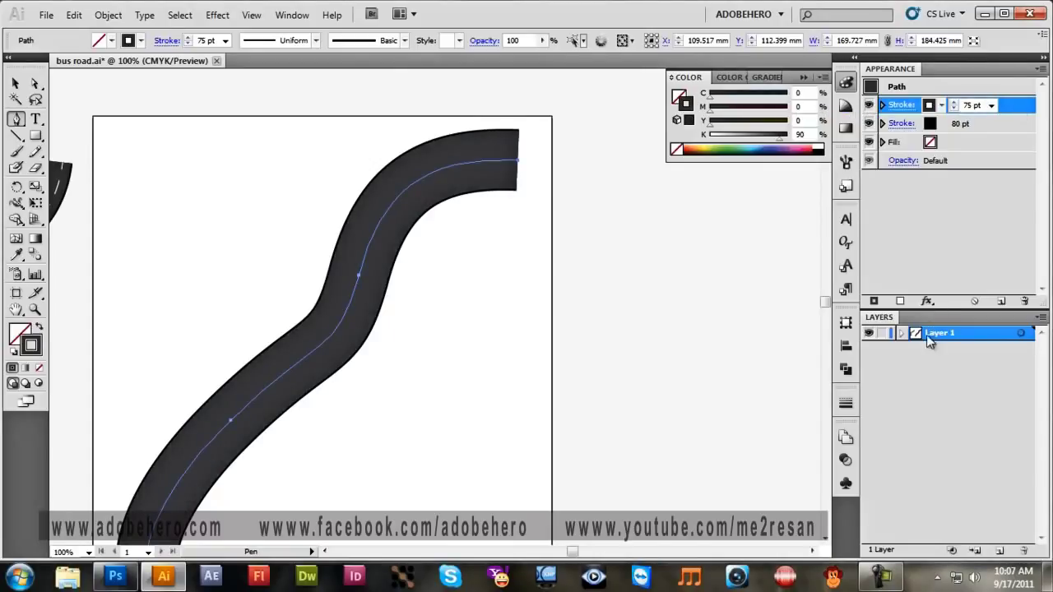
{"action": "left_click", "coordinate": [878, 302]}
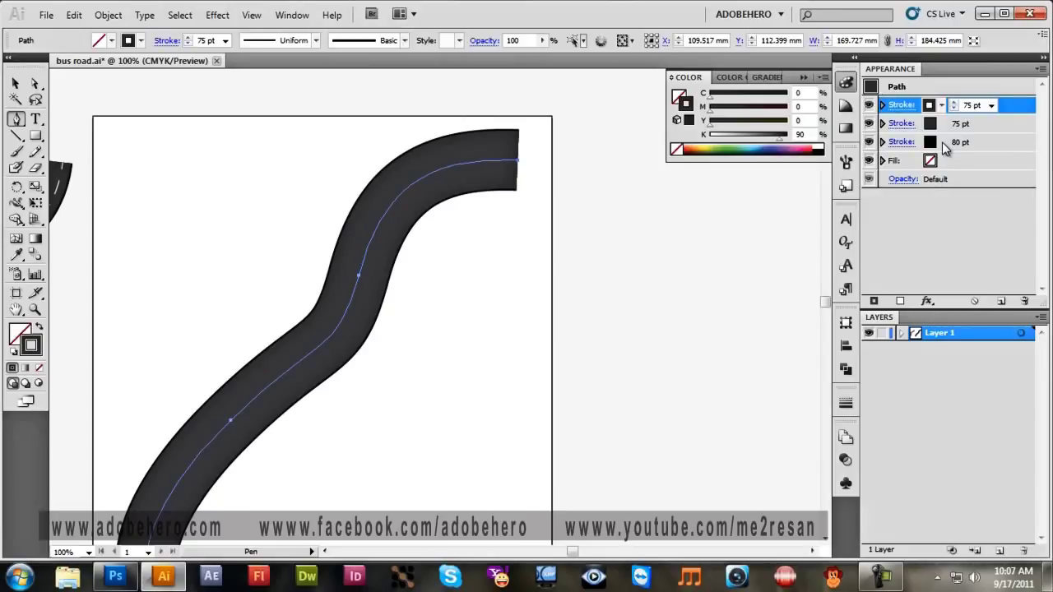
{"action": "left_click", "coordinate": [931, 106]}
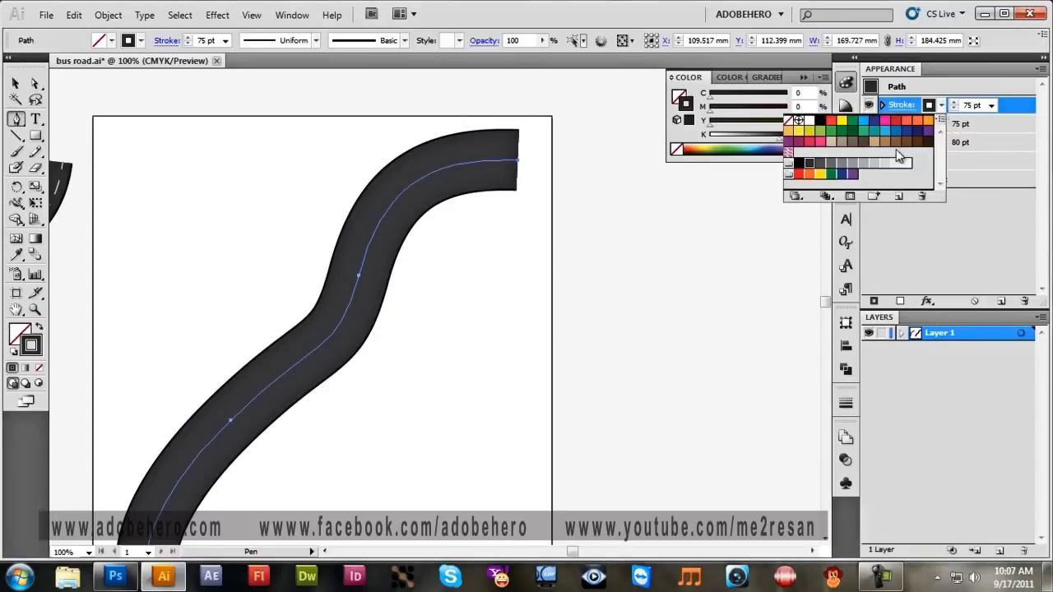
{"action": "left_click", "coordinate": [809, 121]}
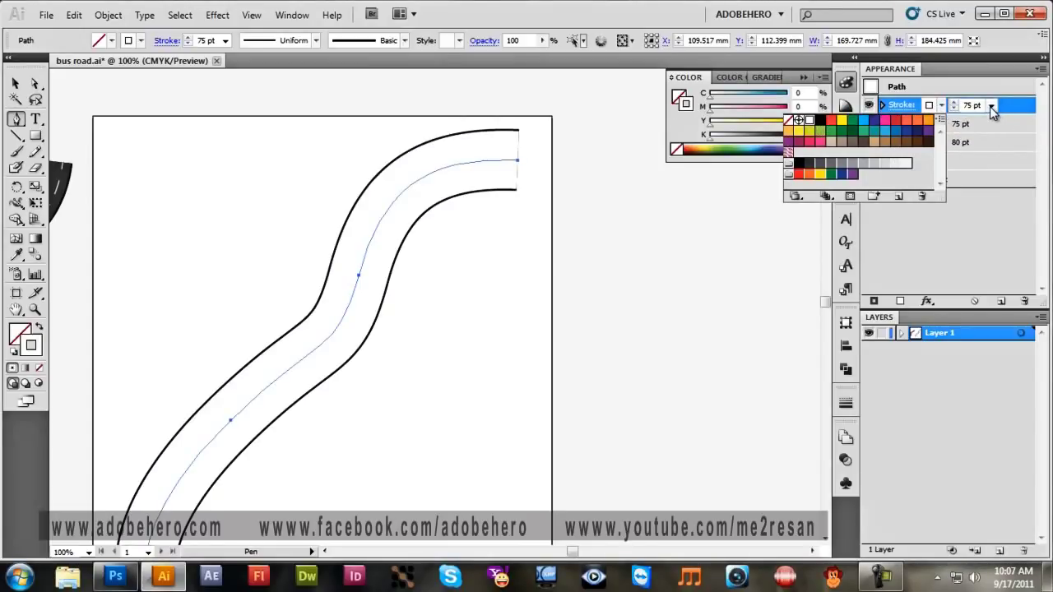
{"action": "left_click", "coordinate": [991, 106]}
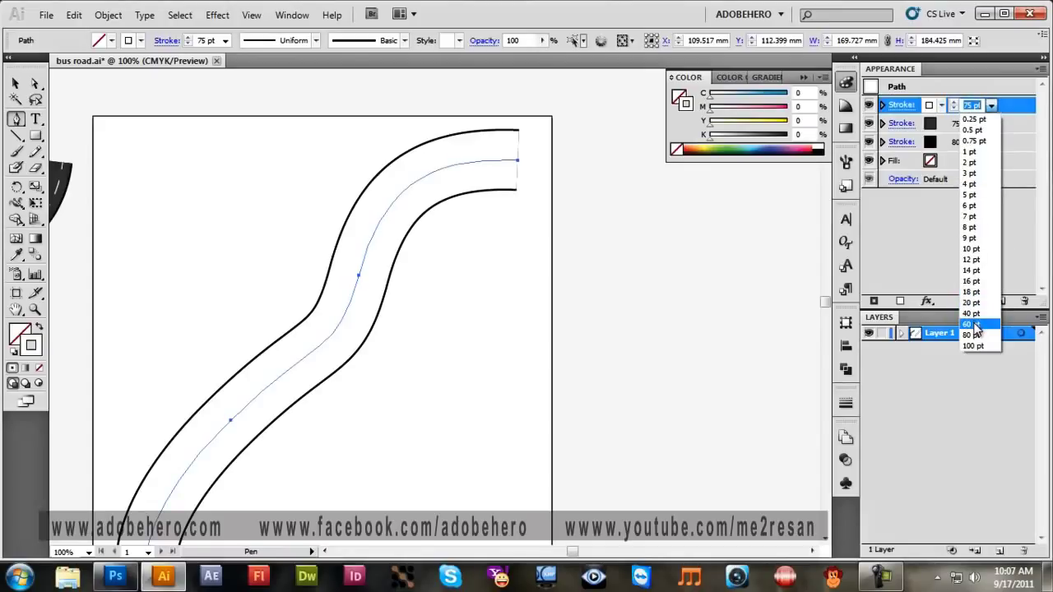
{"action": "left_click", "coordinate": [973, 325]}
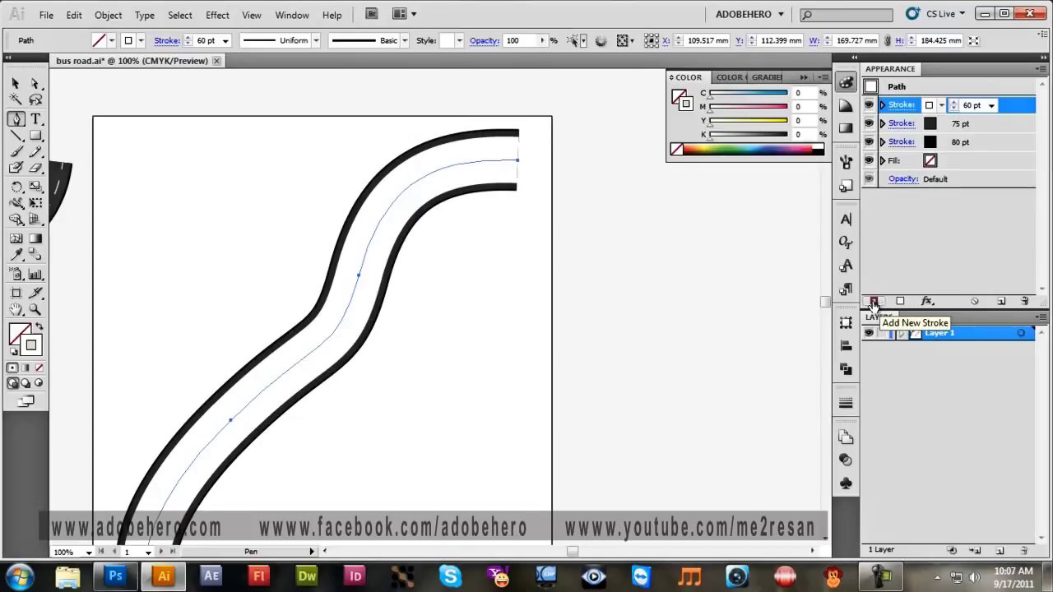
{"action": "left_click", "coordinate": [874, 302]}
Make the fourth stroke dark grey at 56 pt.
{"action": "left_click", "coordinate": [941, 105]}
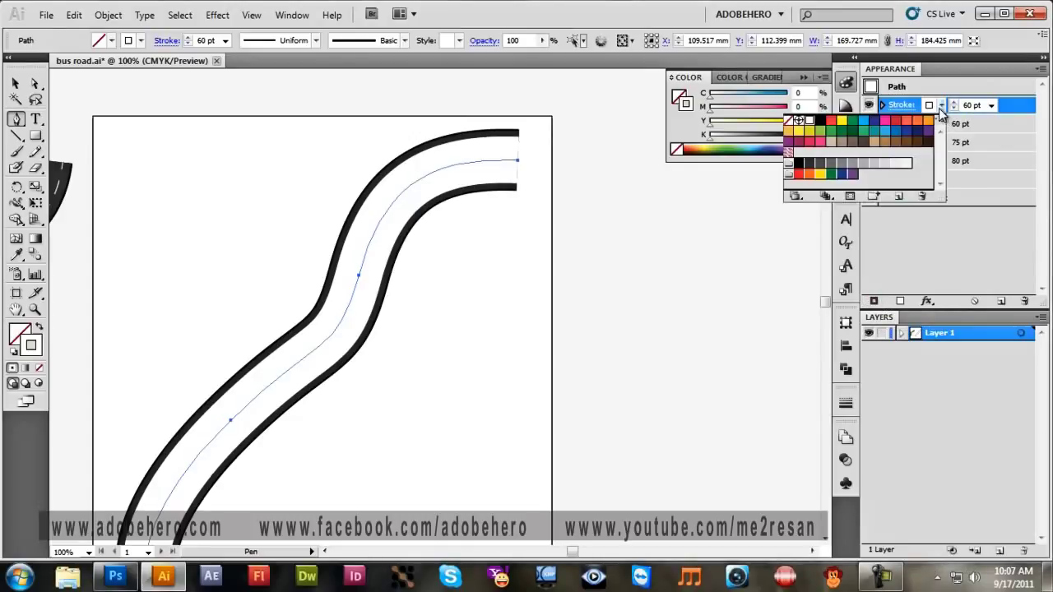
{"action": "left_click", "coordinate": [809, 163]}
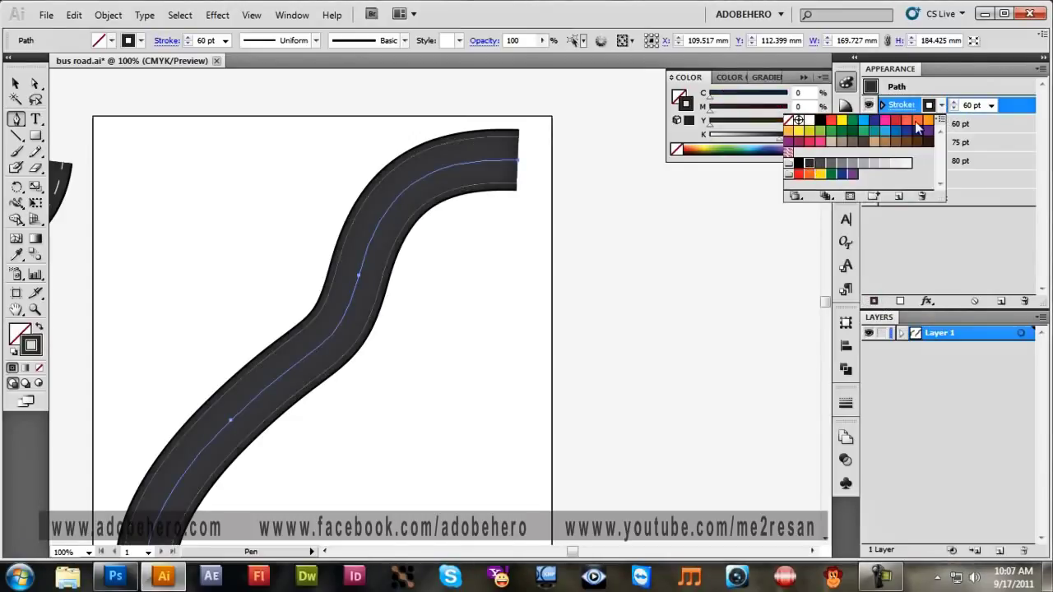
{"action": "left_click", "coordinate": [971, 106]}
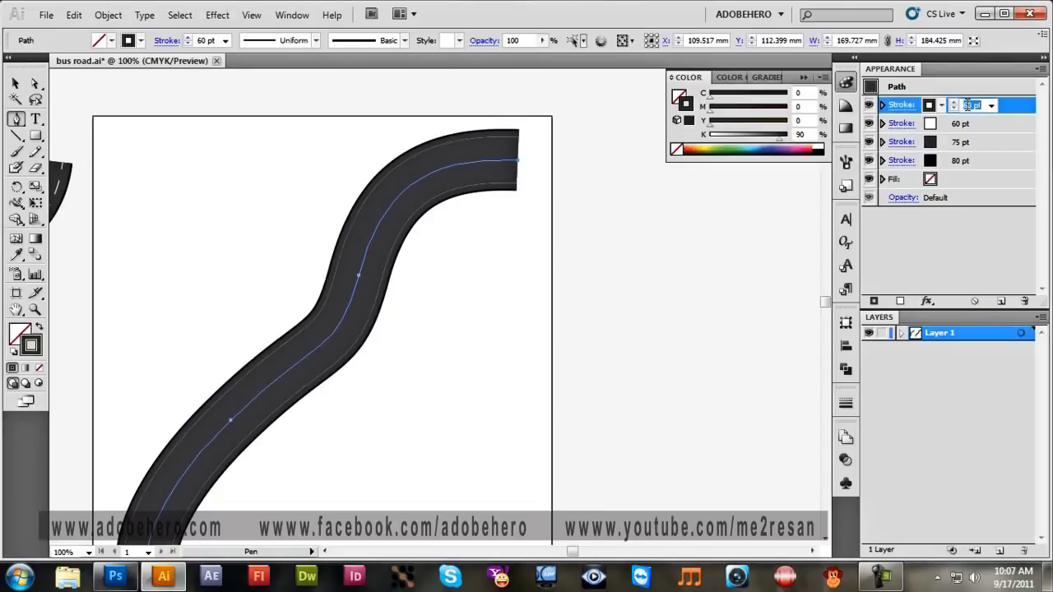
{"action": "type", "text": "56"}
{"action": "key", "text": "Return"}
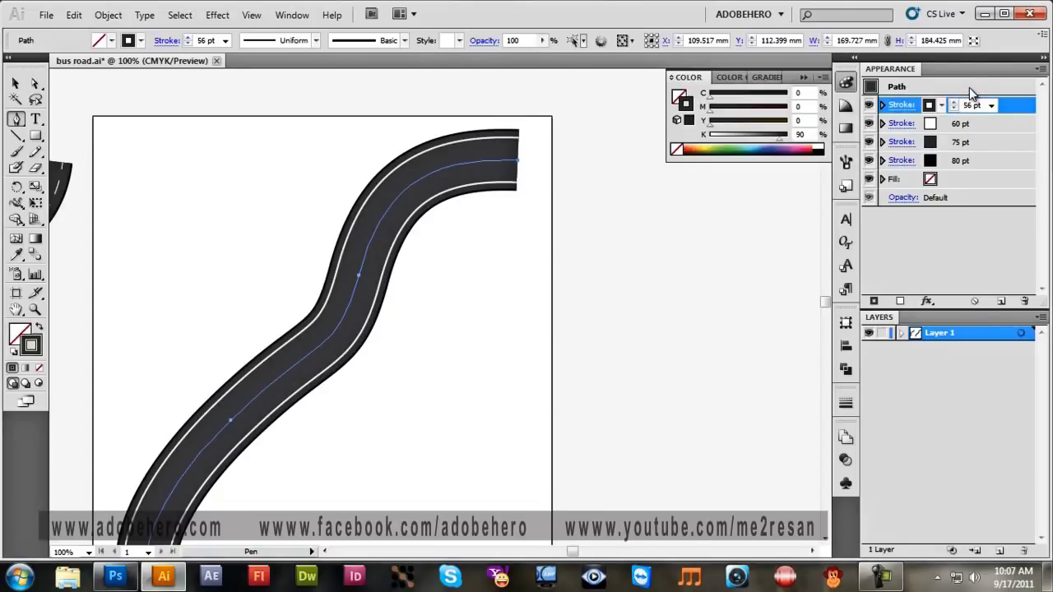
Add a yellow 10 pt centre-line stroke on top.
{"action": "left_click", "coordinate": [899, 302]}
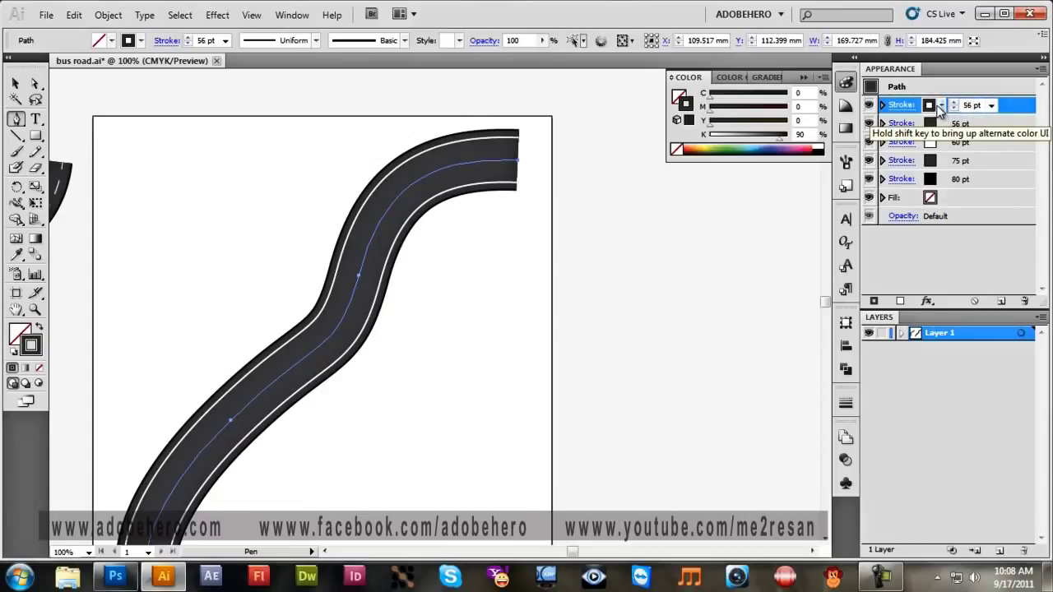
{"action": "left_click", "coordinate": [943, 107]}
{"action": "left_click", "coordinate": [841, 123]}
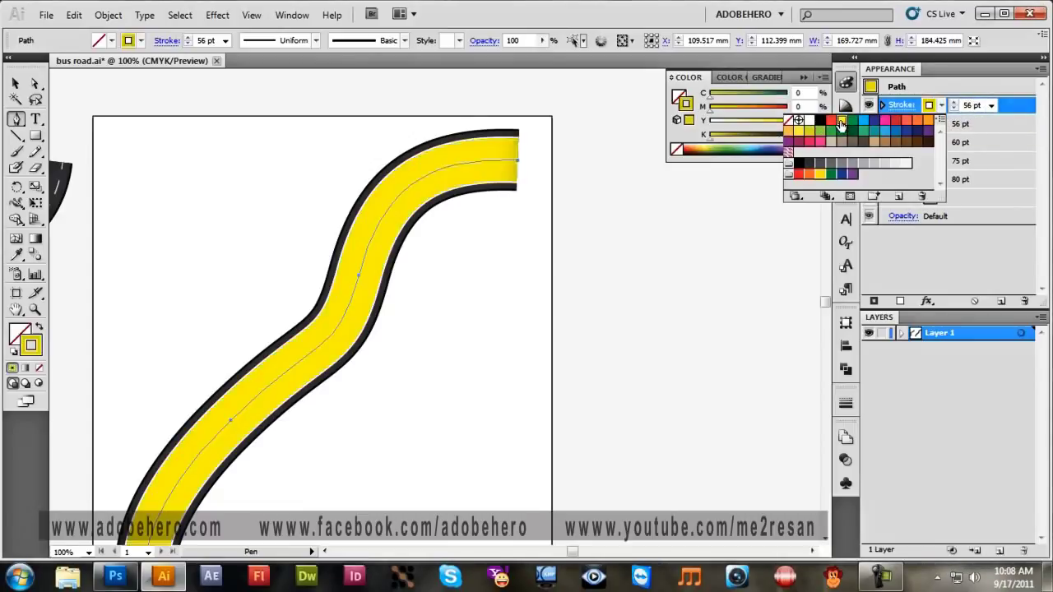
{"action": "left_click", "coordinate": [992, 107]}
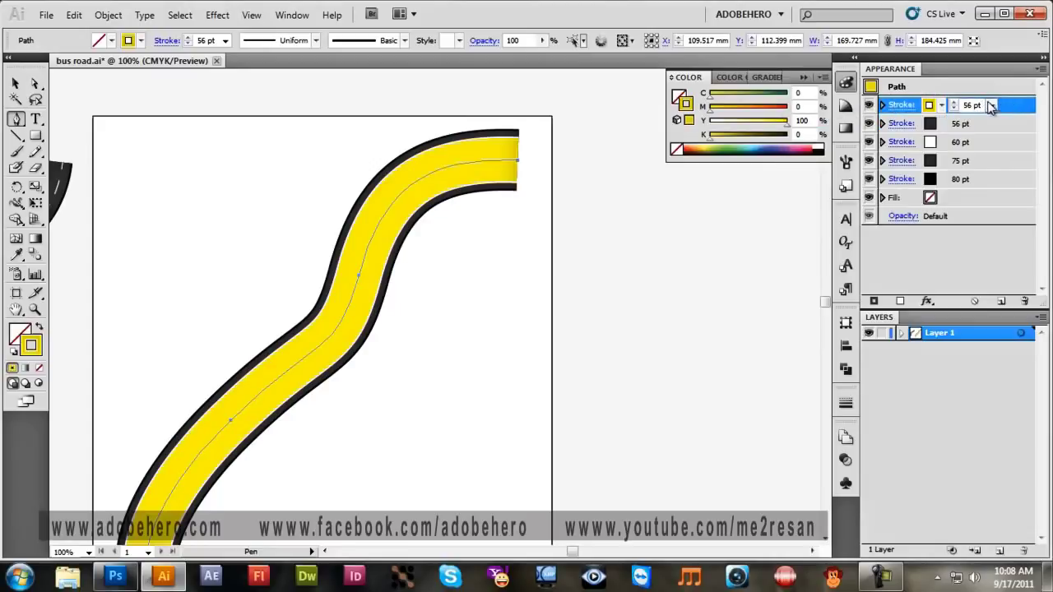
{"action": "left_click", "coordinate": [991, 105]}
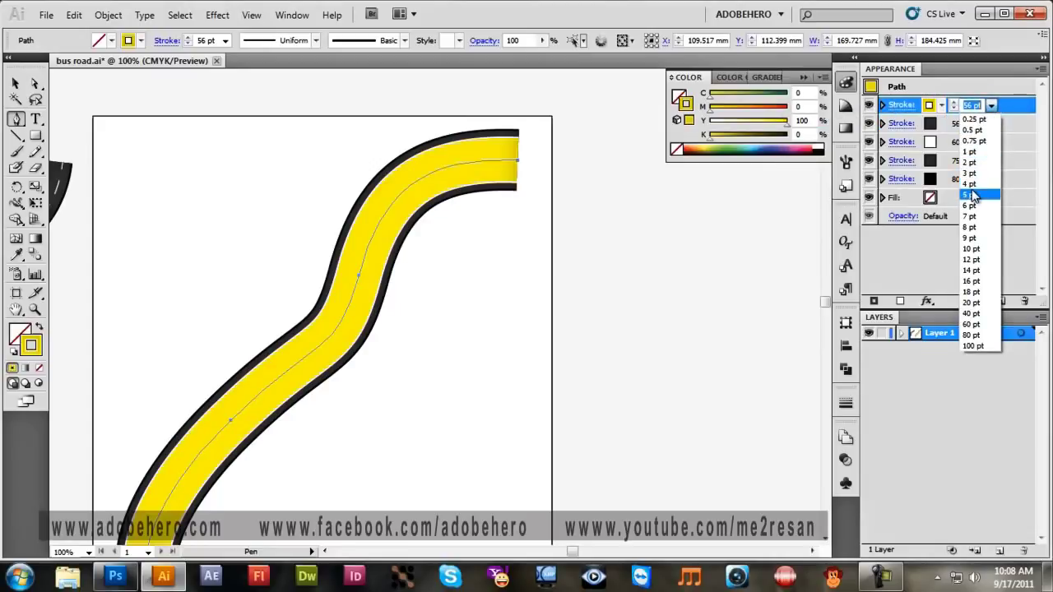
{"action": "left_click", "coordinate": [972, 248]}
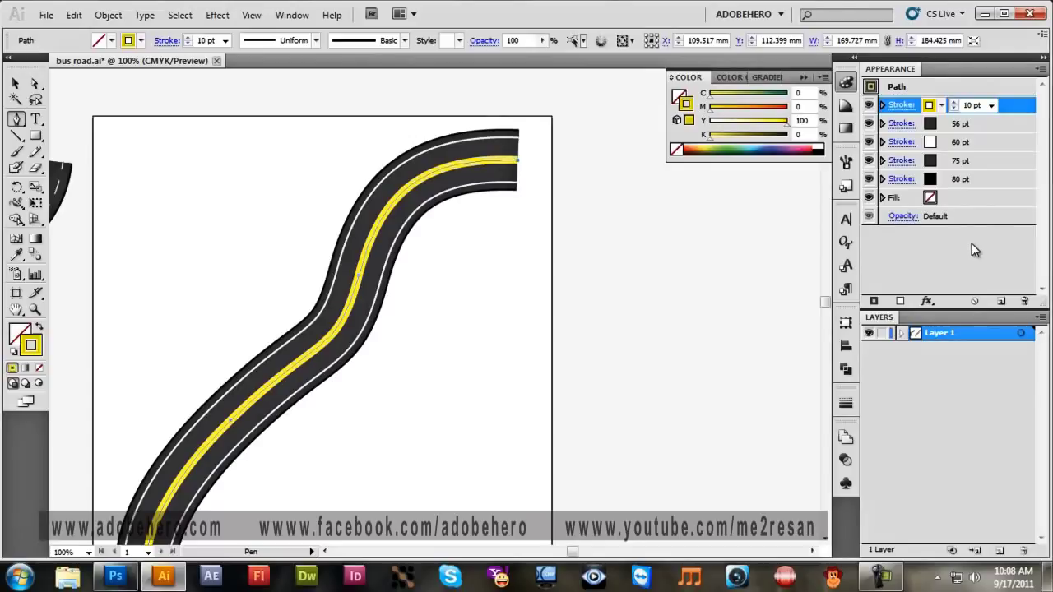
{"action": "mouse_move", "coordinate": [202, 323]}
{"action": "left_mouse_down"}
{"action": "mouse_move", "coordinate": [415, 292]}
{"action": "mouse_move", "coordinate": [247, 278]}
{"action": "left_mouse_up"}
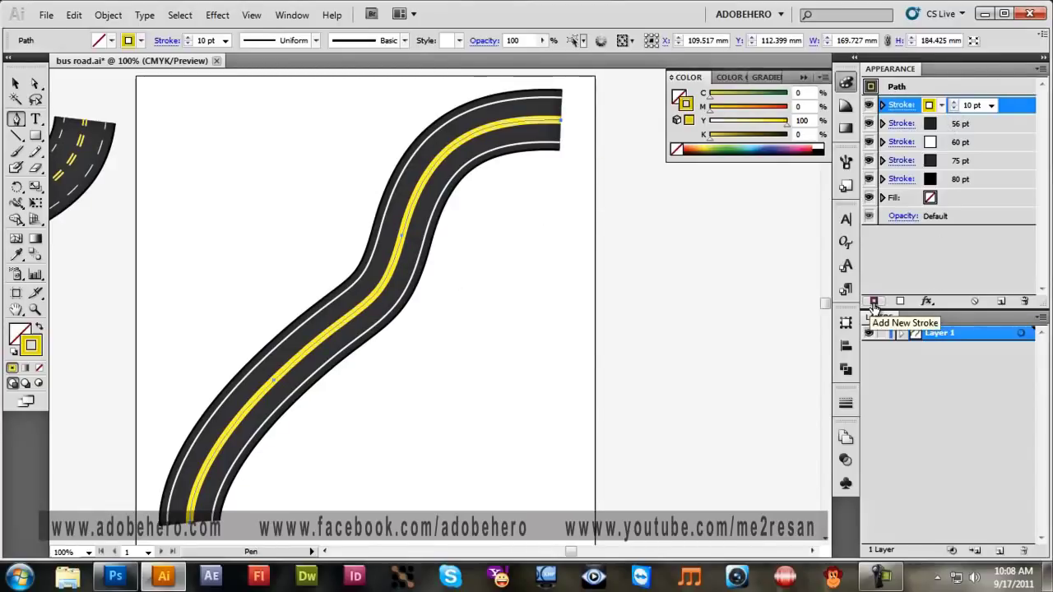
Add a dark grey 3 pt top stroke splitting the yellow centre line into a double line.
{"action": "left_click", "coordinate": [874, 302]}
{"action": "left_click", "coordinate": [940, 106]}
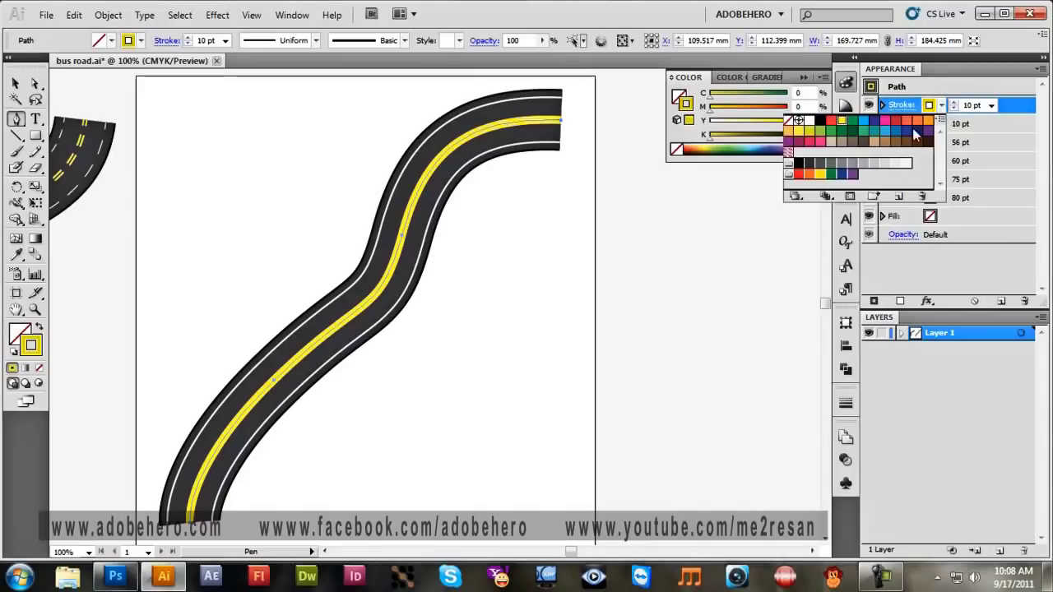
{"action": "left_click", "coordinate": [809, 163]}
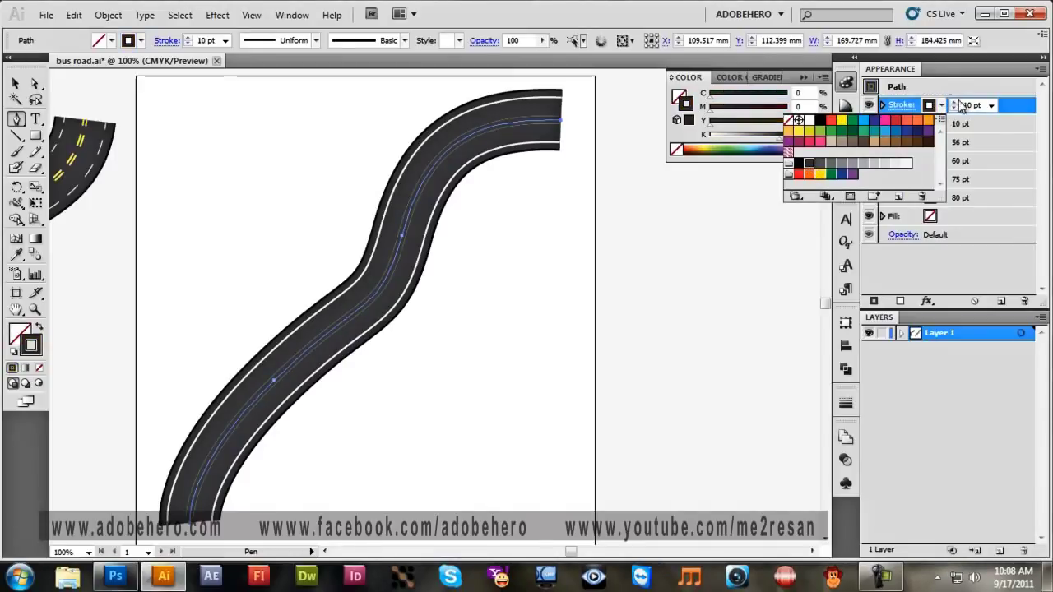
{"action": "left_click", "coordinate": [992, 106]}
{"action": "left_click", "coordinate": [991, 107]}
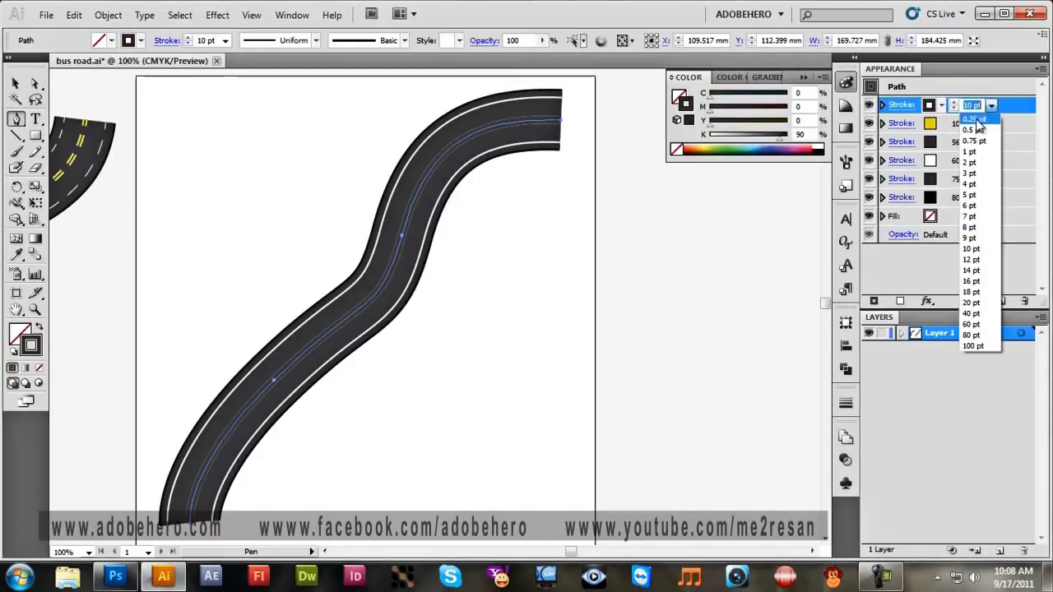
{"action": "left_click", "coordinate": [973, 173]}
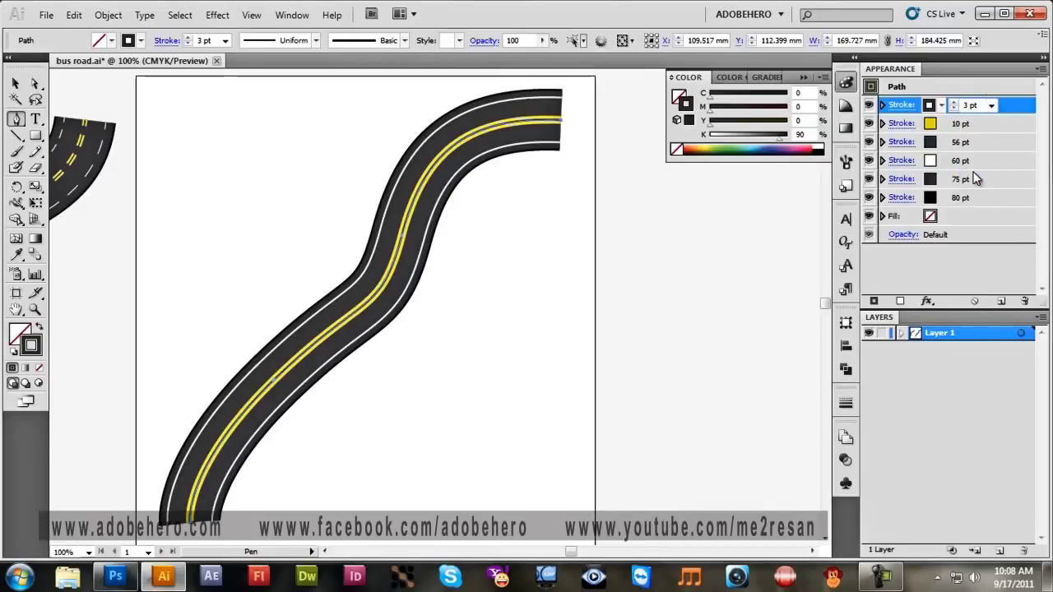
Deselect the road and pan the canvas to show the whole road.
{"action": "key", "text": "v"}
{"action": "left_click", "coordinate": [634, 227]}
{"action": "mouse_move", "coordinate": [634, 228]}
{"action": "left_mouse_down"}
{"action": "mouse_move", "coordinate": [574, 205]}
{"action": "mouse_move", "coordinate": [620, 291]}
{"action": "mouse_move", "coordinate": [560, 279]}
{"action": "left_mouse_up"}
{"action": "mouse_move", "coordinate": [426, 235]}
{"action": "left_mouse_down"}
{"action": "mouse_move", "coordinate": [371, 222]}
{"action": "mouse_move", "coordinate": [495, 327]}
{"action": "left_mouse_up"}
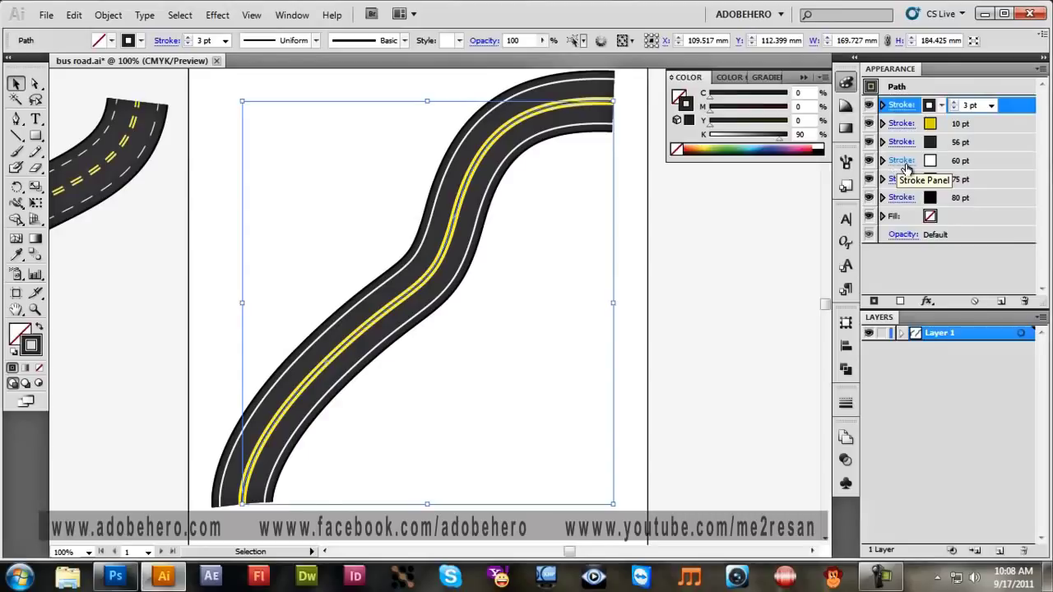
Dash the white 60 pt stroke with 15 pt dashes and 15 pt gaps.
{"action": "left_click", "coordinate": [903, 163]}
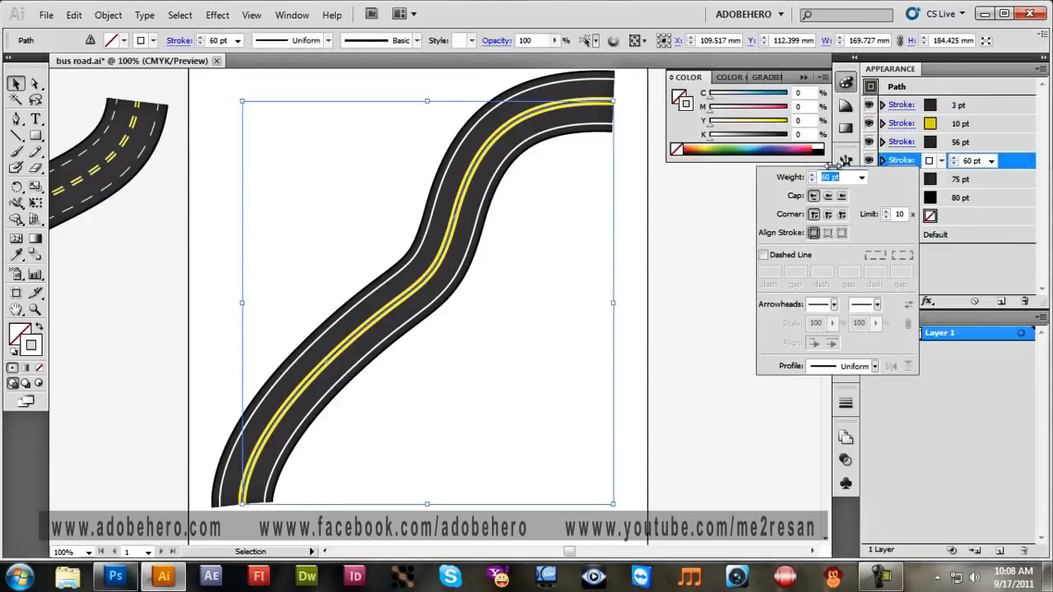
{"action": "left_click", "coordinate": [763, 255]}
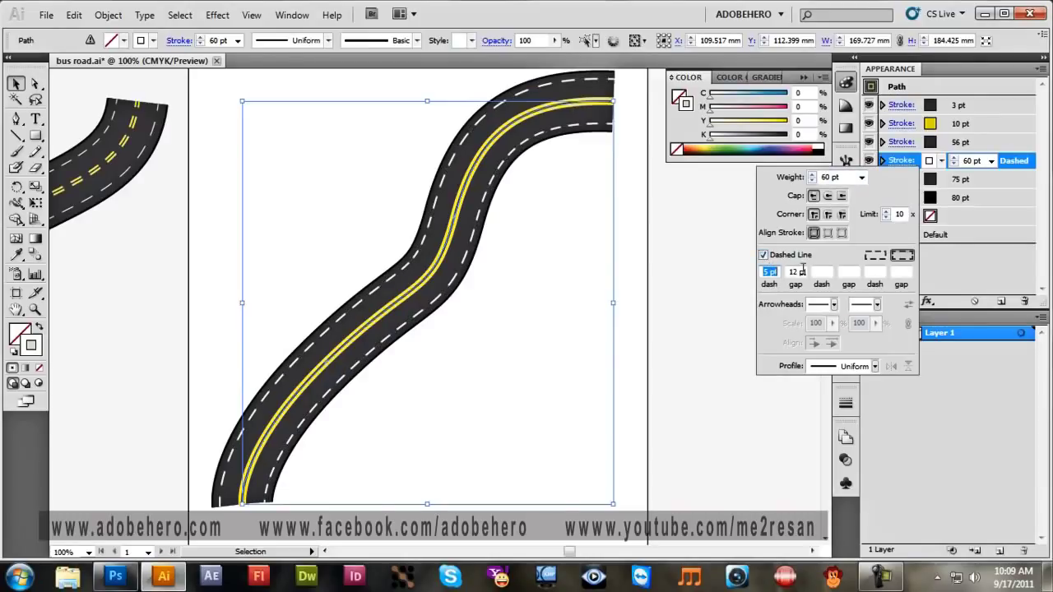
{"action": "type", "text": "15"}
{"action": "key", "text": "Return"}
{"action": "type", "text": "15"}
{"action": "left_click", "coordinate": [820, 273]}
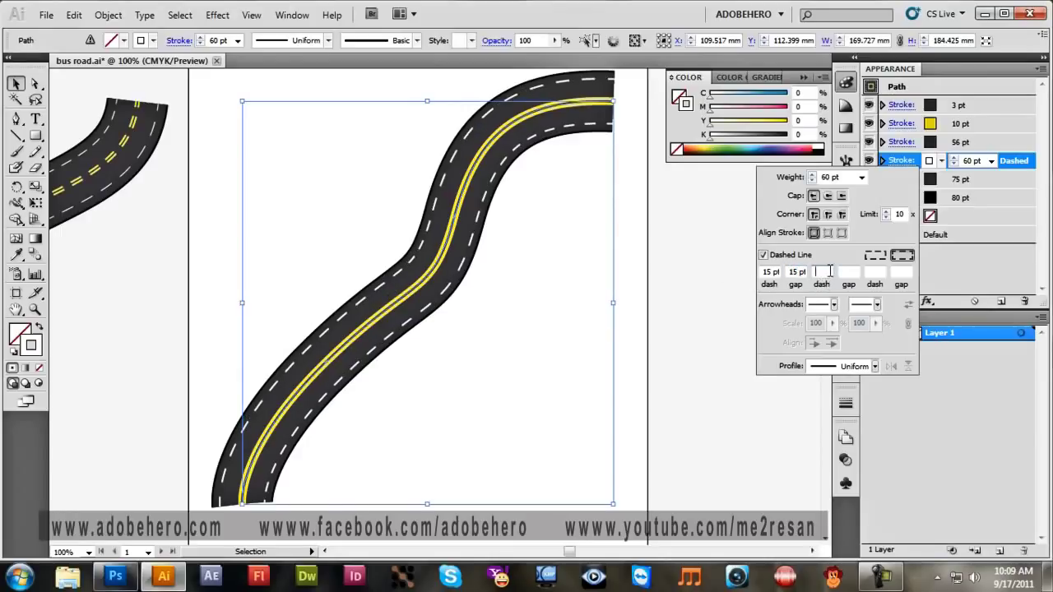
{"action": "left_click", "coordinate": [1028, 165]}
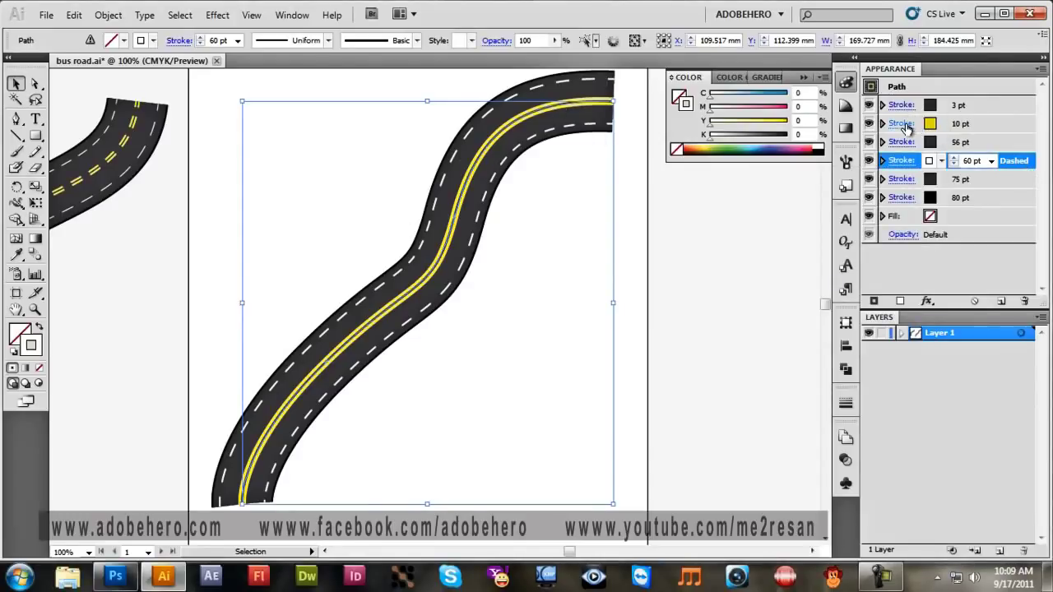
{"action": "left_click", "coordinate": [902, 124]}
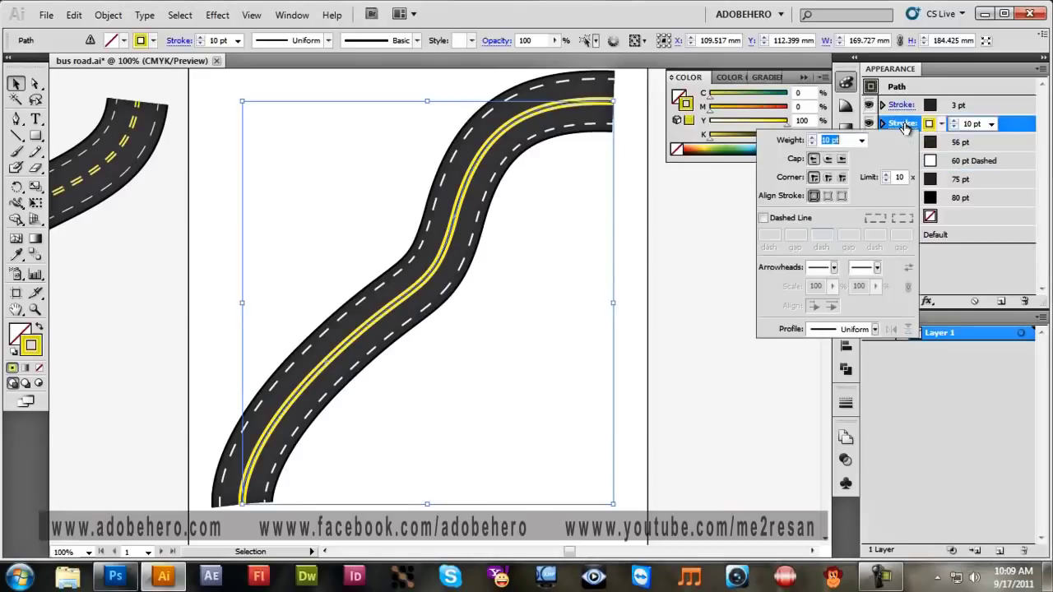
Make the yellow centre stroke dashed, first trying 25 pt dashes with 25 pt gaps.
{"action": "left_click", "coordinate": [762, 218]}
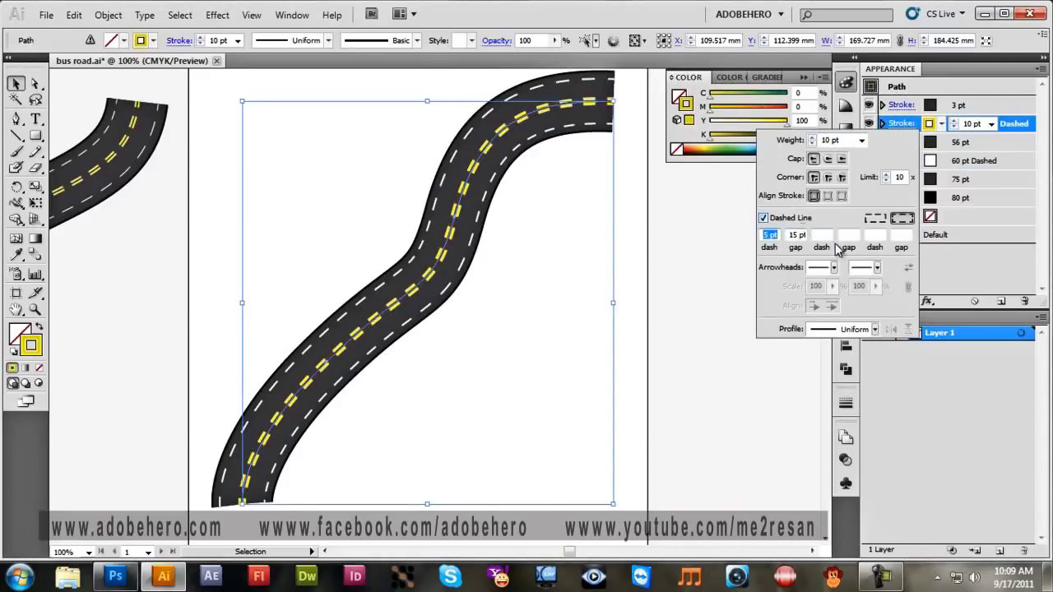
{"action": "type", "text": "15"}
{"action": "key", "text": "Return"}
{"action": "type", "text": "25"}
{"action": "left_click", "coordinate": [799, 235]}
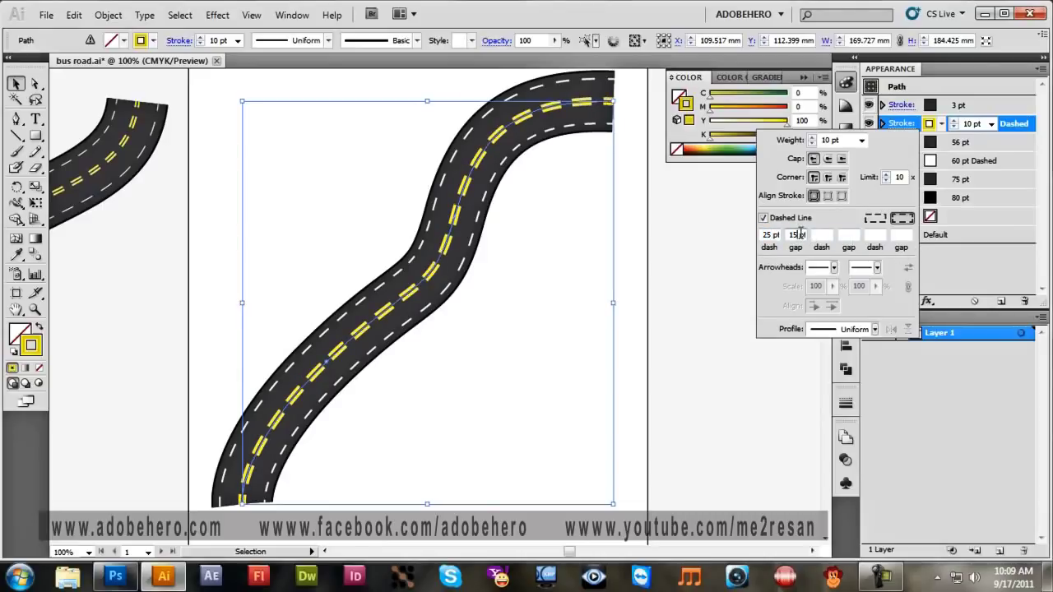
{"action": "left_click_drag", "start_coordinate": [796, 234], "coordinate": [785, 236]}
{"action": "type", "text": "5"}
{"action": "key", "text": "Tab"}
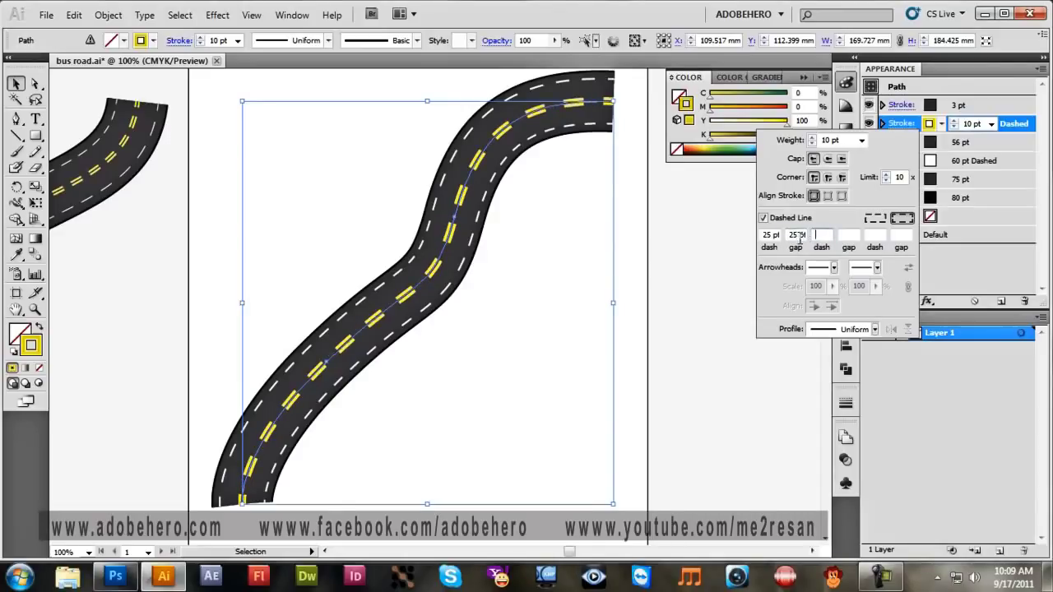
Change the centre line to 18 pt dashes with 20 pt gaps, then deselect.
{"action": "left_click_drag", "start_coordinate": [773, 234], "coordinate": [754, 236]}
{"action": "type", "text": "8"}
{"action": "key", "text": "Tab"}
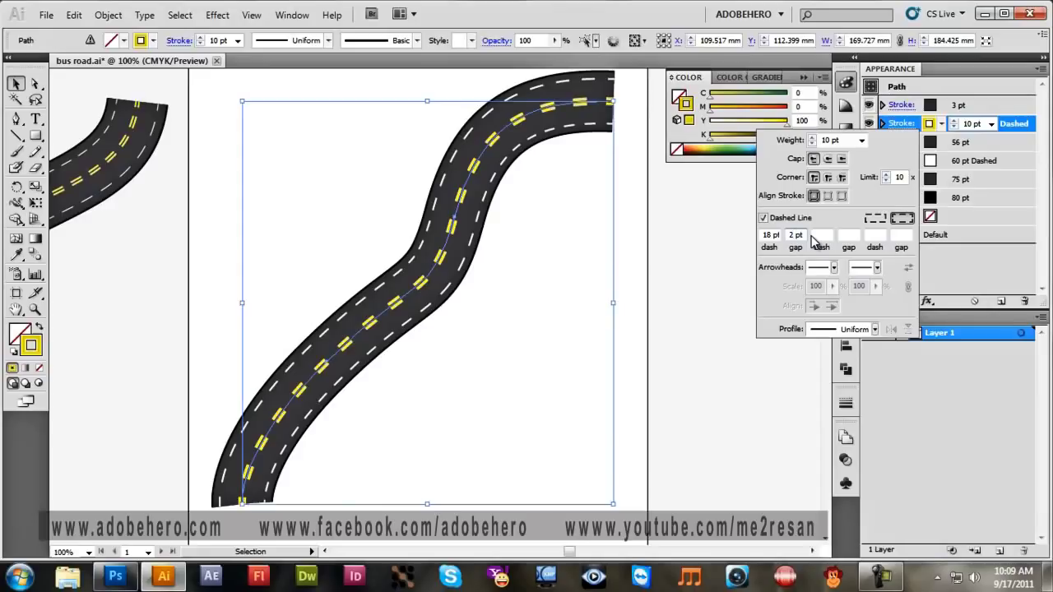
{"action": "type", "text": "20"}
{"action": "left_click", "coordinate": [818, 235]}
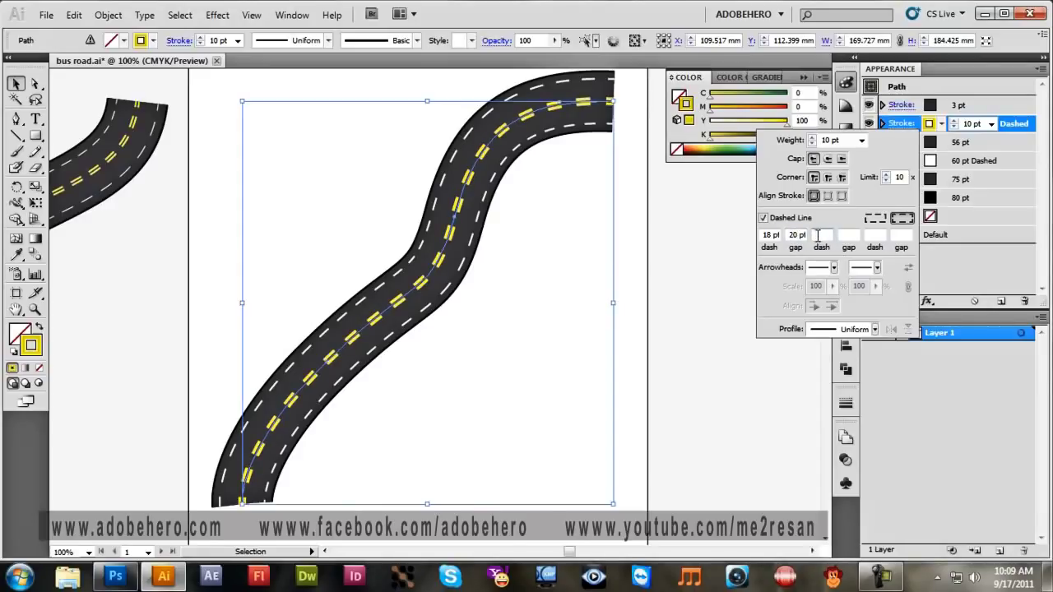
{"action": "left_click", "coordinate": [664, 260]}
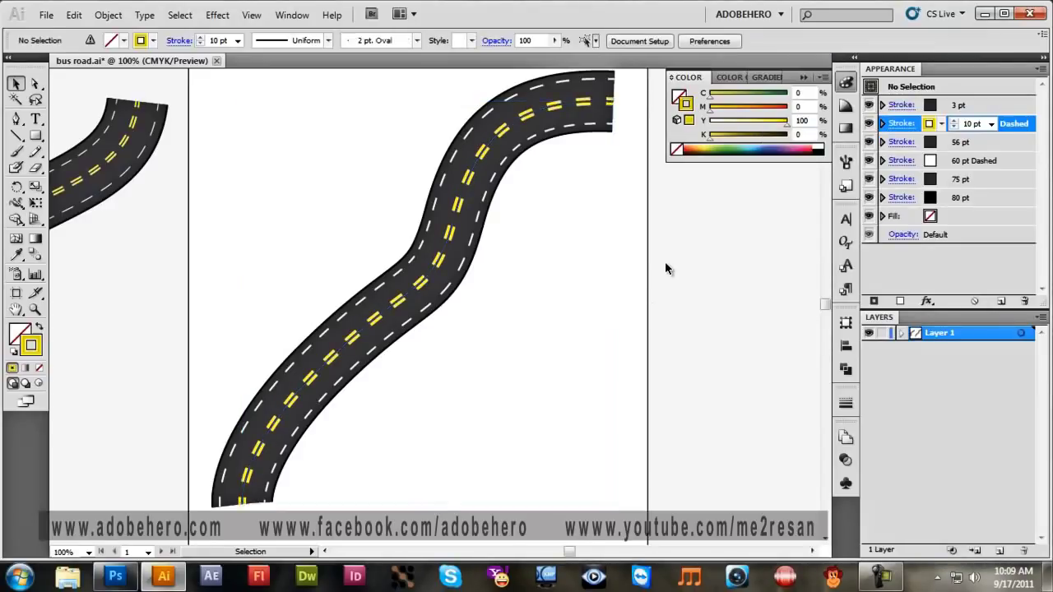
{"action": "key", "text": "space"}
Select the road path with Direct Selection and reposition it on the artboard.
{"action": "left_click_drag", "start_coordinate": [537, 292], "coordinate": [557, 322]}
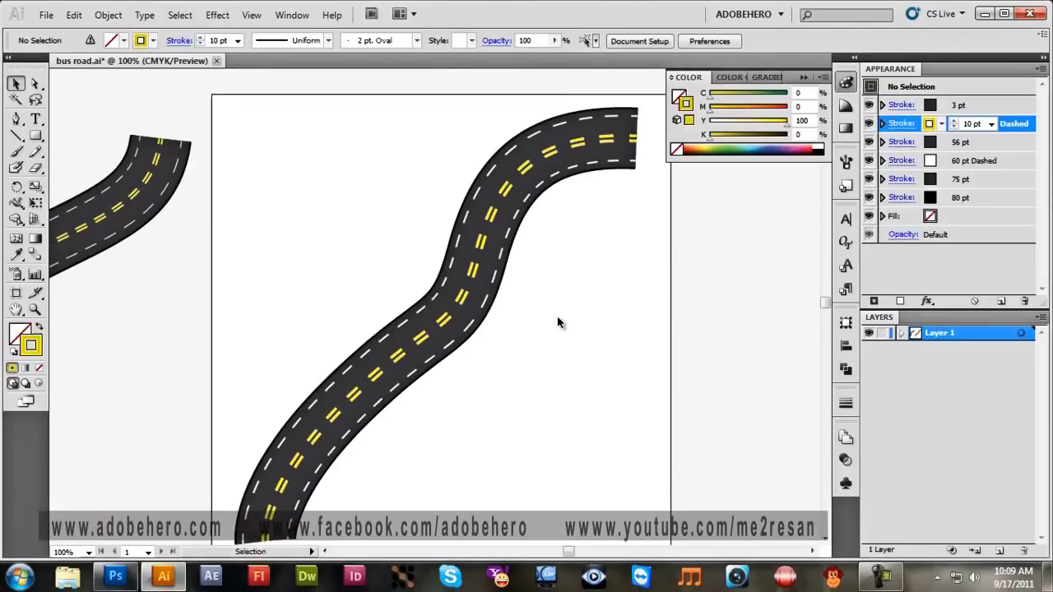
{"action": "left_click", "coordinate": [484, 303]}
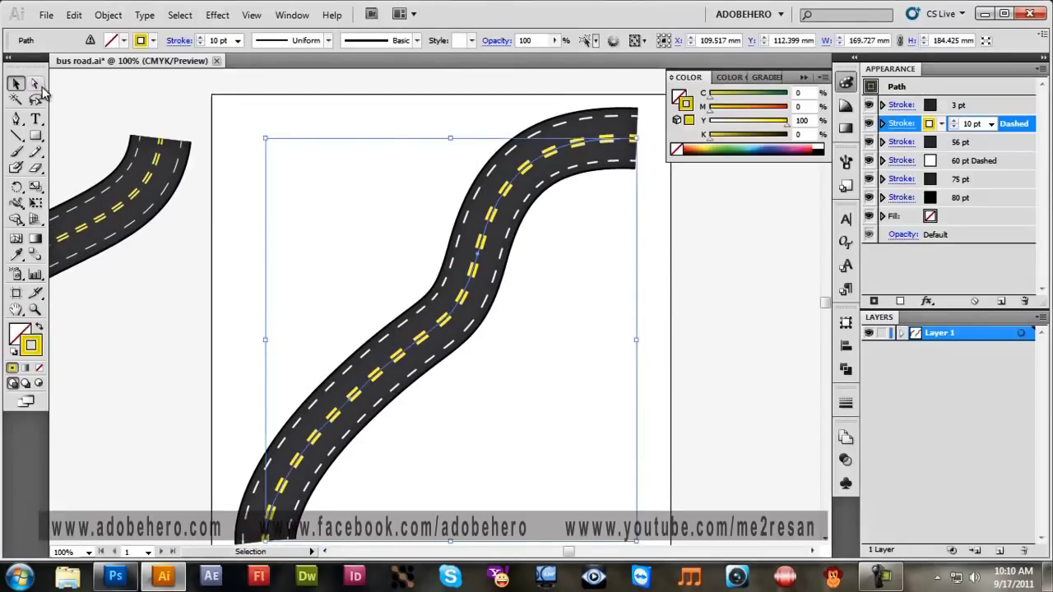
{"action": "left_click", "coordinate": [35, 84]}
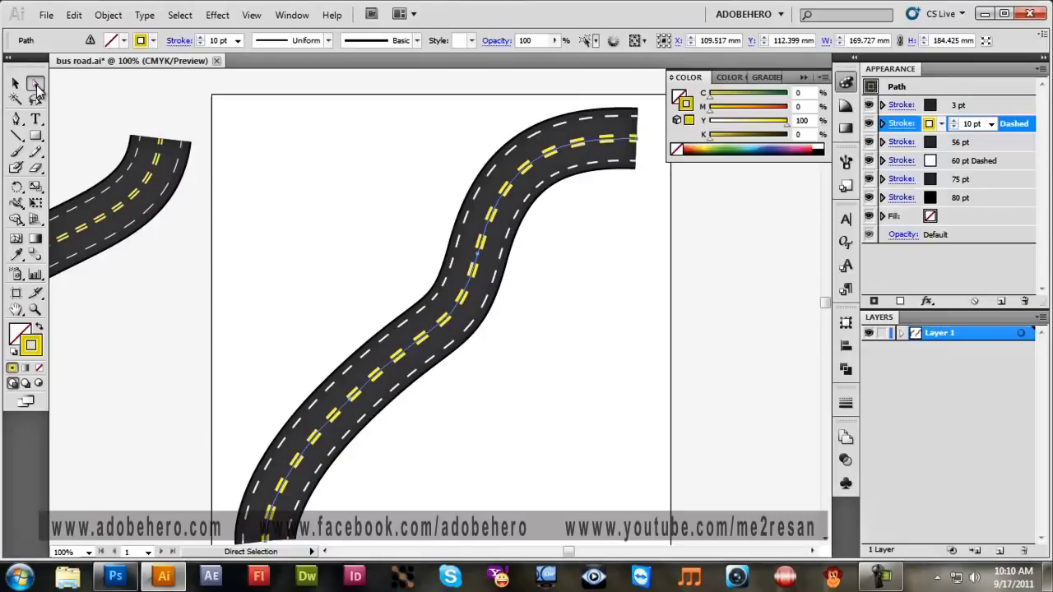
{"action": "key", "text": "ctrl+minus"}
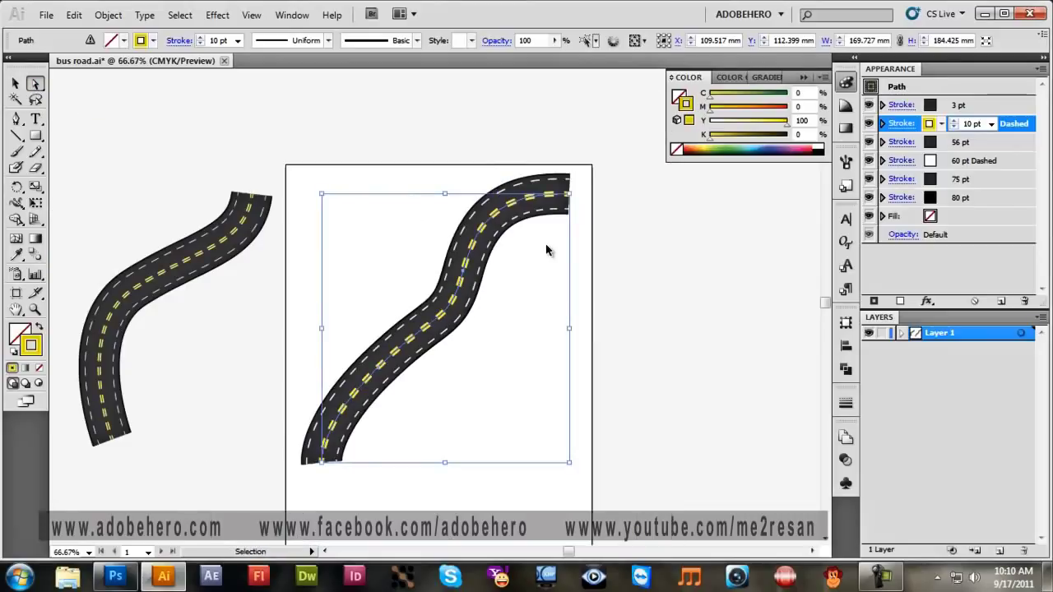
{"action": "mouse_move", "coordinate": [576, 199]}
{"action": "left_mouse_down"}
{"action": "mouse_move", "coordinate": [496, 144]}
{"action": "mouse_move", "coordinate": [599, 200]}
{"action": "left_mouse_up"}
{"action": "scroll", "coordinate": [432, 401], "scroll_direction": "down", "scroll_amount": 2}
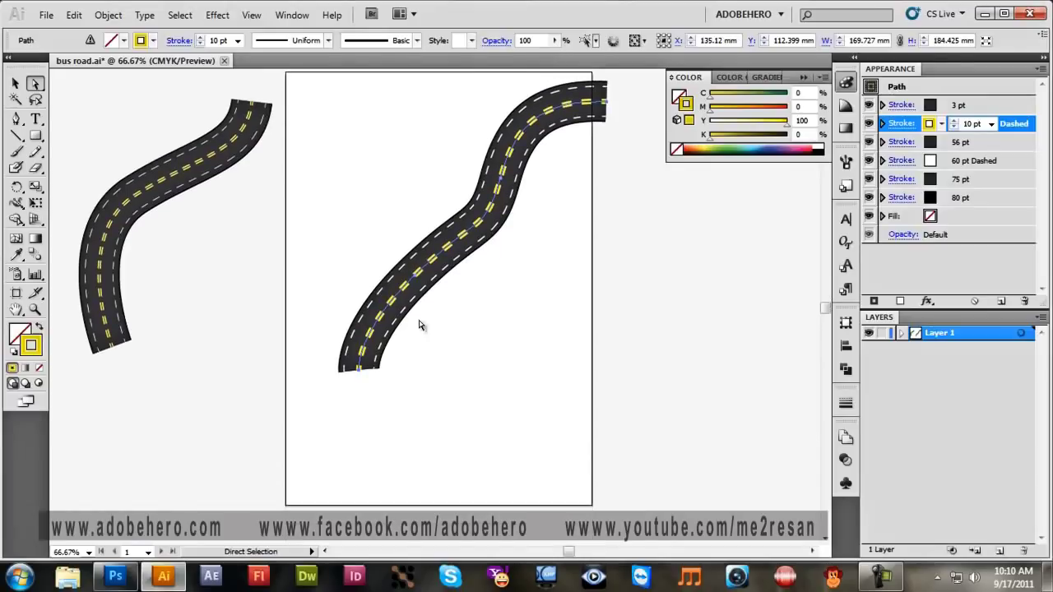
{"action": "left_click_drag", "start_coordinate": [440, 259], "coordinate": [416, 308]}
{"action": "mouse_move", "coordinate": [334, 415]}
{"action": "left_mouse_down"}
{"action": "mouse_move", "coordinate": [389, 443]}
{"action": "mouse_move", "coordinate": [204, 409]}
{"action": "left_mouse_up"}
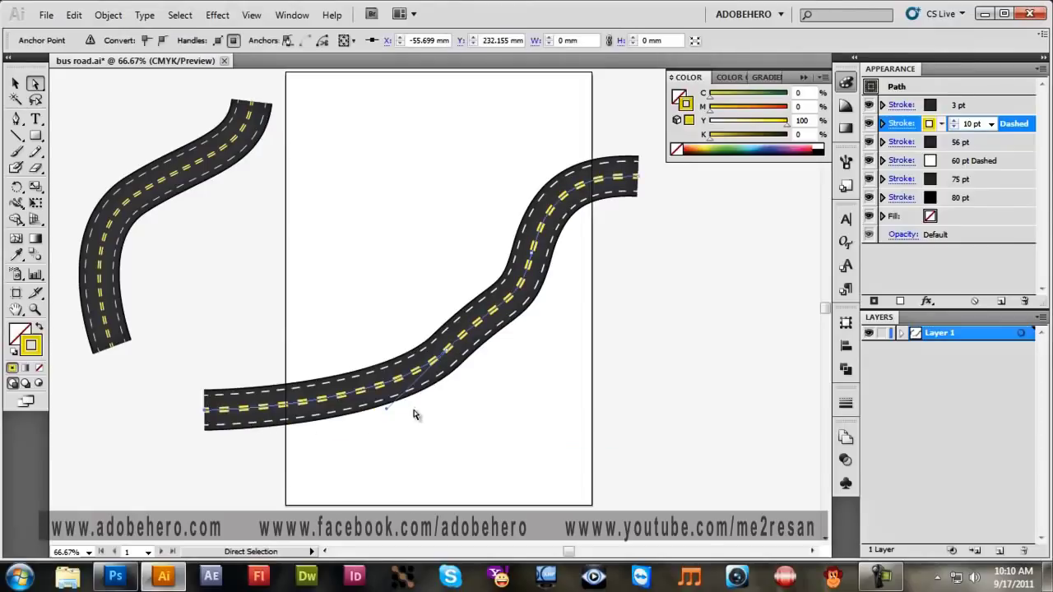
Reshape the road into a deeper S-curve and bend its right end upward into a hook.
{"action": "left_click_drag", "start_coordinate": [386, 408], "coordinate": [392, 488]}
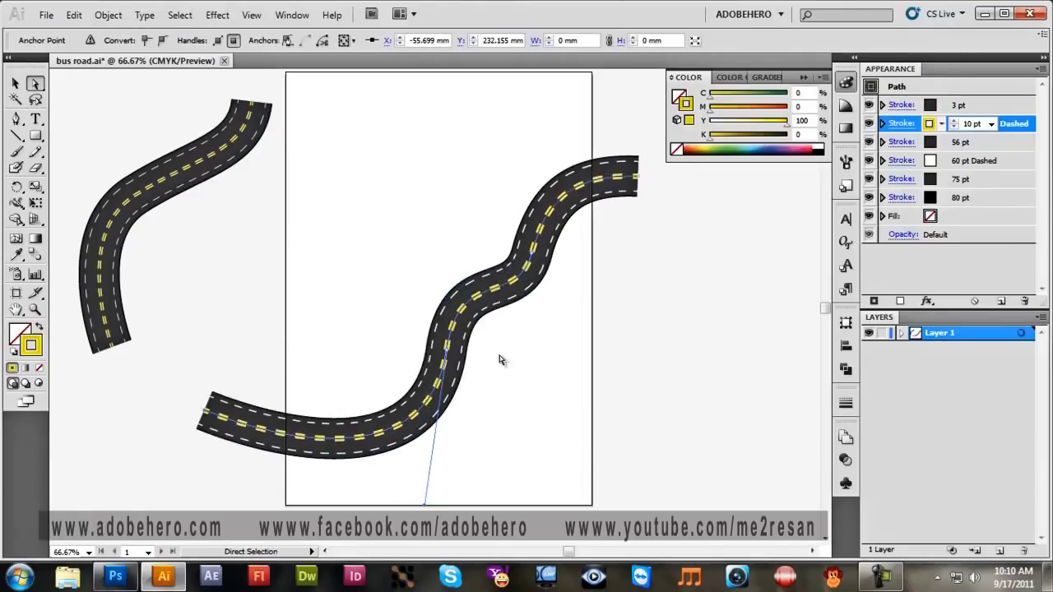
{"action": "left_click", "coordinate": [526, 268]}
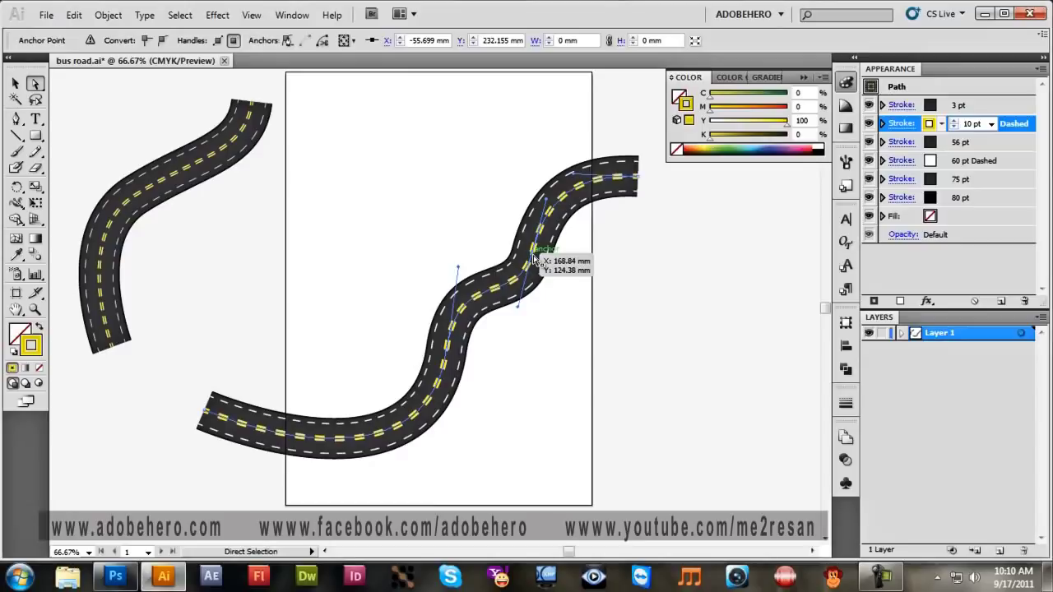
{"action": "left_click_drag", "start_coordinate": [520, 309], "coordinate": [579, 282]}
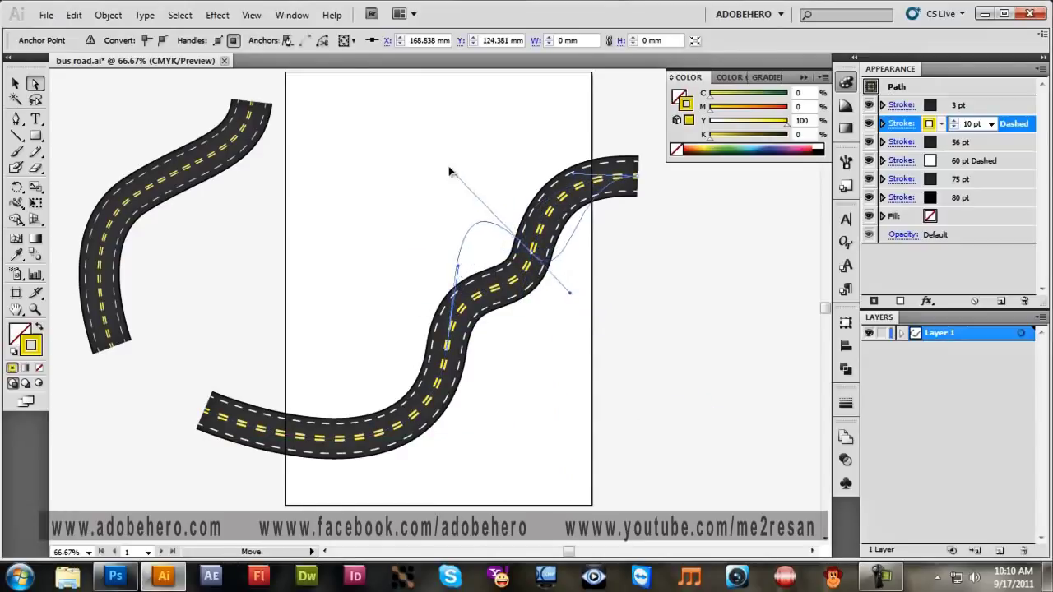
{"action": "left_click_drag", "start_coordinate": [465, 274], "coordinate": [432, 327]}
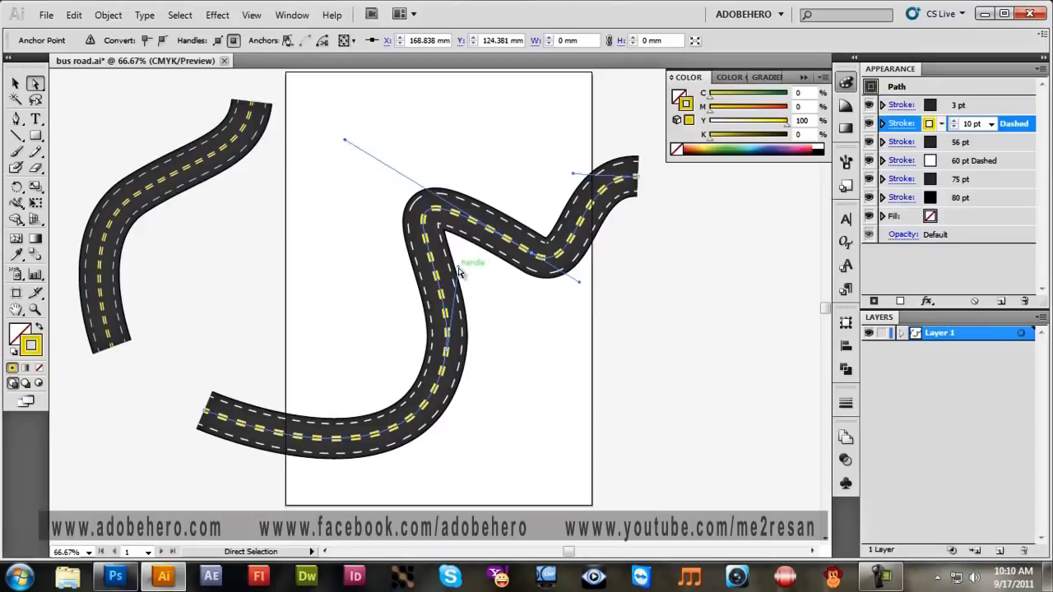
{"action": "key", "text": "ctrl+z"}
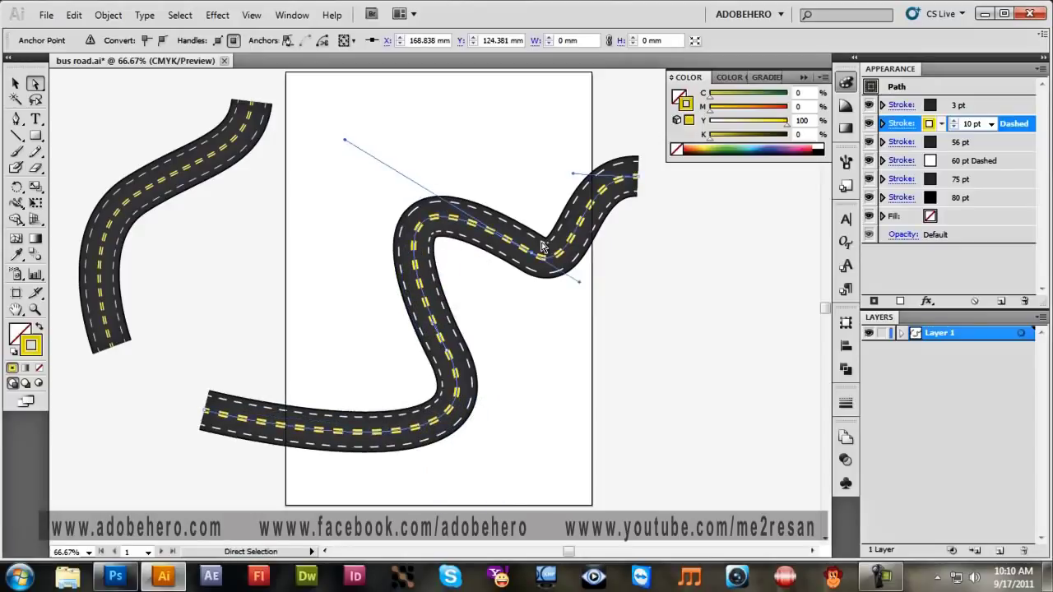
{"action": "left_click_drag", "start_coordinate": [572, 173], "coordinate": [565, 90]}
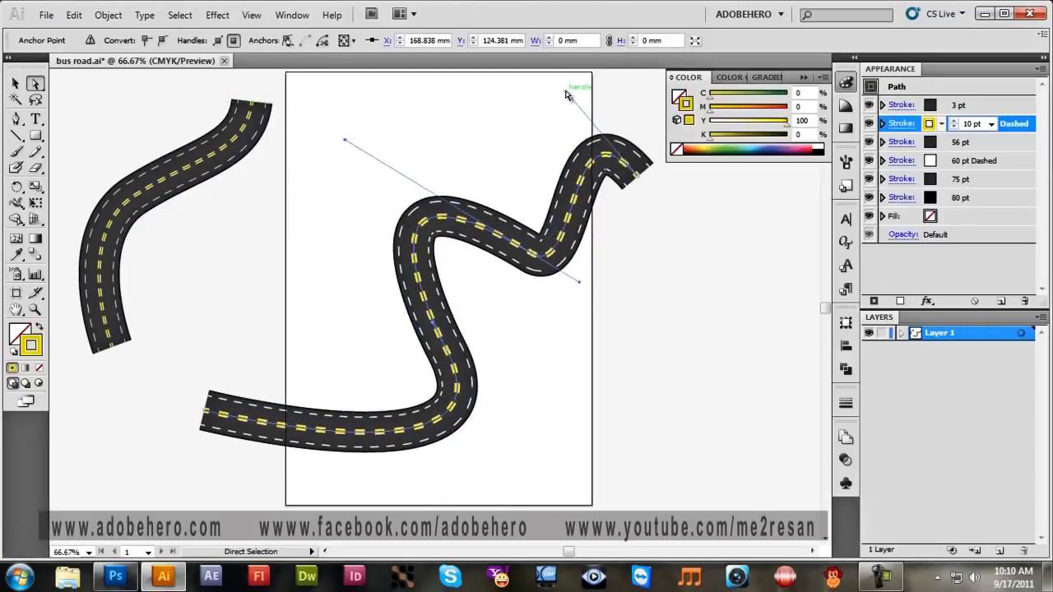
Delete the hooked end and the upper S-curve section of the road.
{"action": "left_click", "coordinate": [644, 170]}
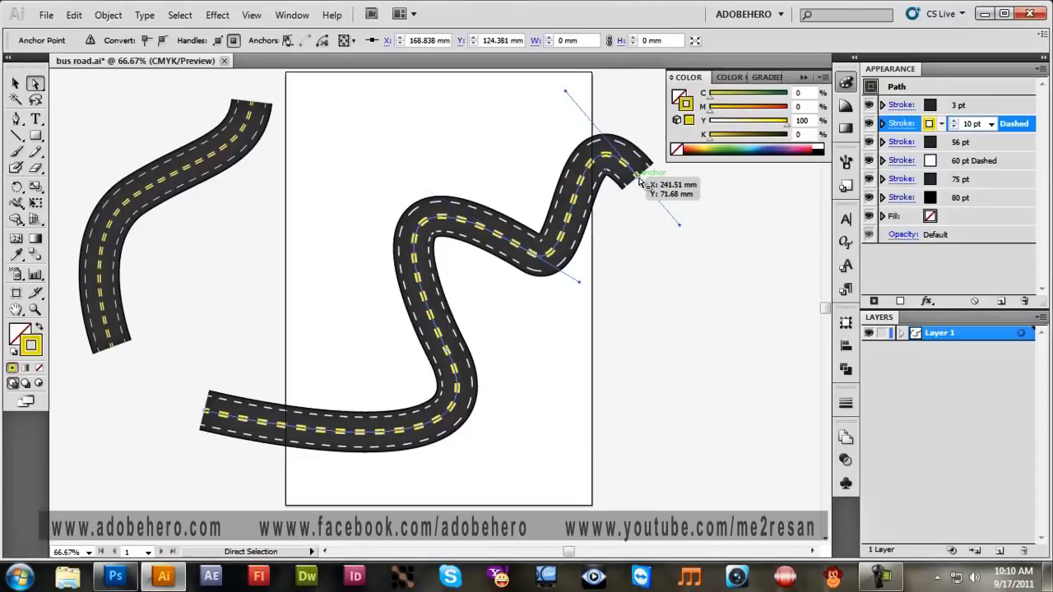
{"action": "key", "text": "Delete"}
{"action": "left_click", "coordinate": [537, 258]}
{"action": "key", "text": "Delete"}
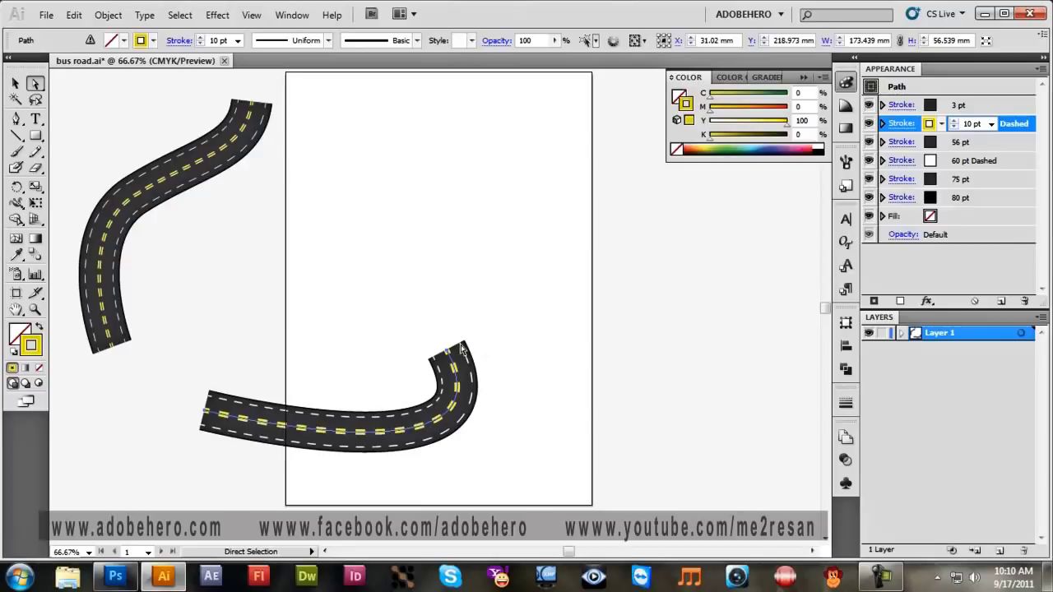
Move the shortened road lower and to the right on the artboard.
{"action": "mouse_move", "coordinate": [465, 351]}
{"action": "left_mouse_down"}
{"action": "mouse_move", "coordinate": [466, 159]}
{"action": "mouse_move", "coordinate": [491, 199]}
{"action": "left_mouse_up"}
{"action": "key", "text": "ctrl+z"}
{"action": "left_click_drag", "start_coordinate": [457, 356], "coordinate": [481, 219]}
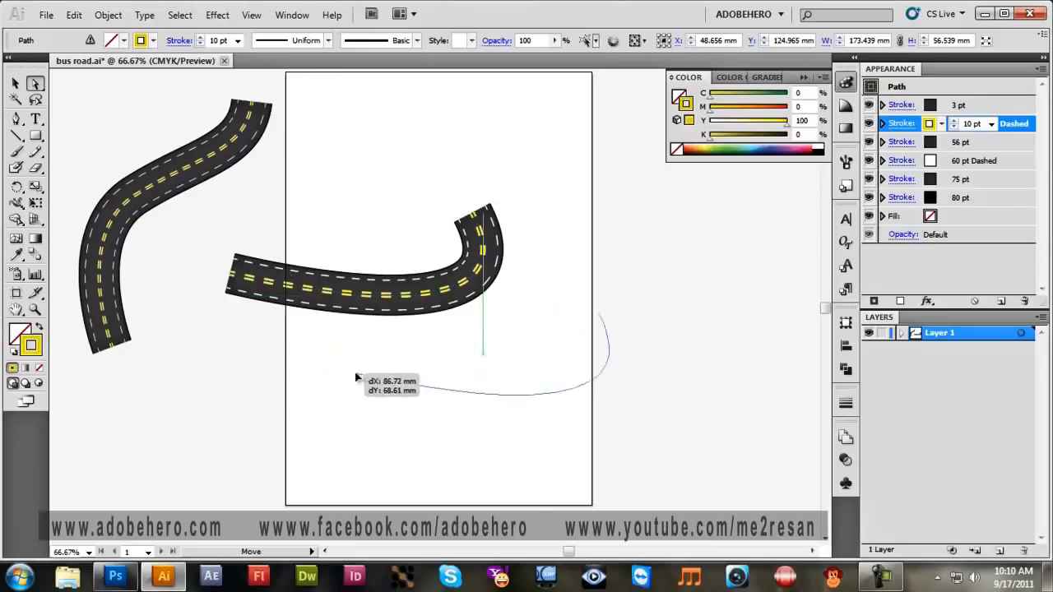
{"action": "left_click_drag", "start_coordinate": [231, 277], "coordinate": [614, 471]}
{"action": "left_click", "coordinate": [332, 395]}
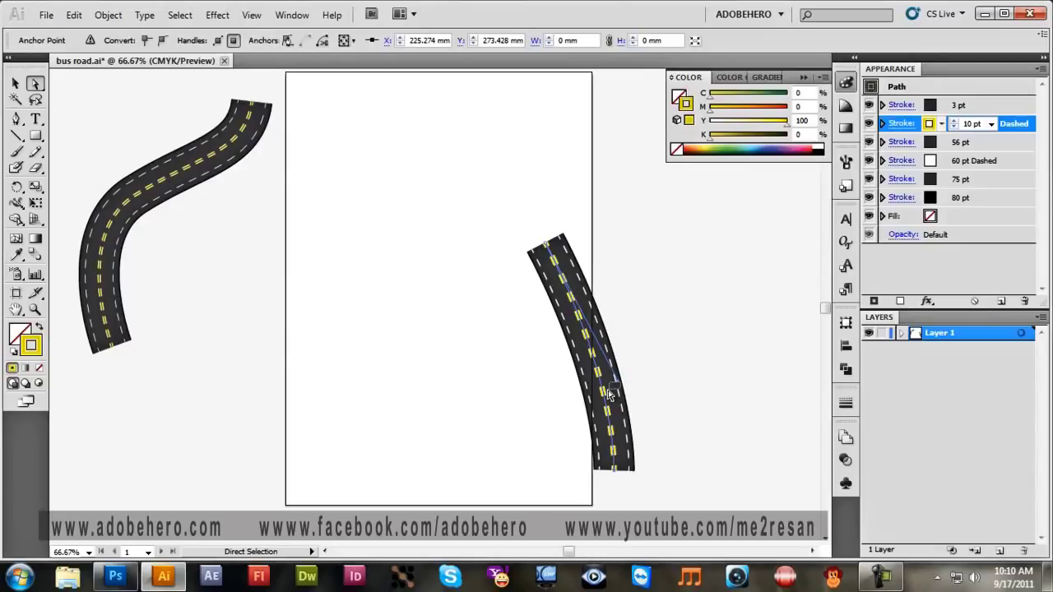
Straighten the remaining curved road segment by dragging its handle.
{"action": "left_click", "coordinate": [621, 389]}
{"action": "left_click", "coordinate": [608, 375]}
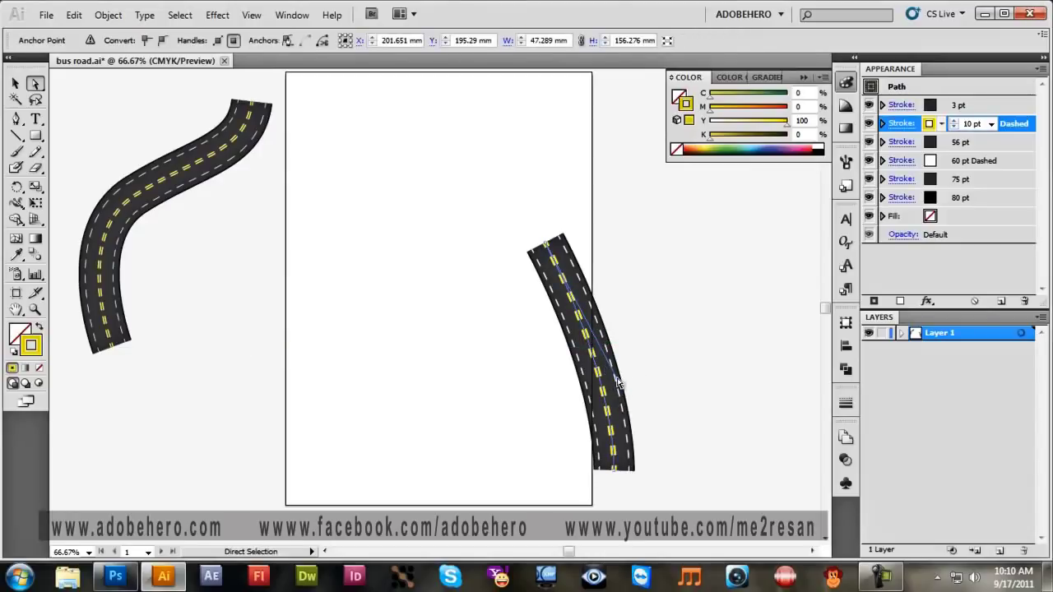
{"action": "left_click_drag", "start_coordinate": [605, 392], "coordinate": [599, 415]}
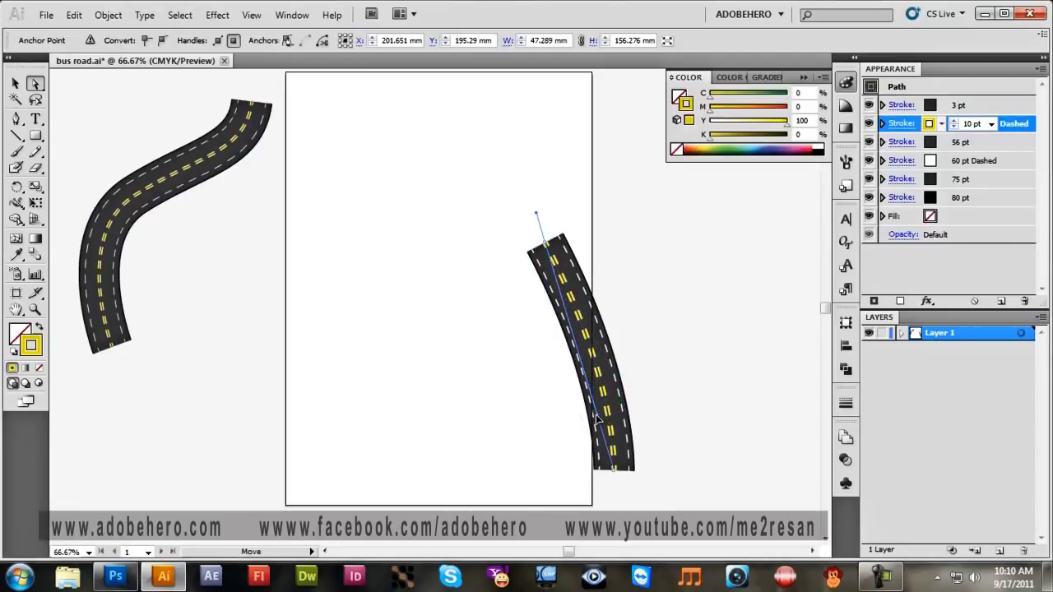
{"action": "left_click_drag", "start_coordinate": [599, 416], "coordinate": [600, 419]}
Rotate the whole road upright with the Selection tool and move it into place.
{"action": "key", "text": "v"}
{"action": "left_click_drag", "start_coordinate": [639, 258], "coordinate": [606, 277]}
{"action": "mouse_move", "coordinate": [574, 325]}
{"action": "left_mouse_down"}
{"action": "mouse_move", "coordinate": [386, 309]}
{"action": "mouse_move", "coordinate": [104, 493]}
{"action": "mouse_move", "coordinate": [381, 375]}
{"action": "left_mouse_up"}
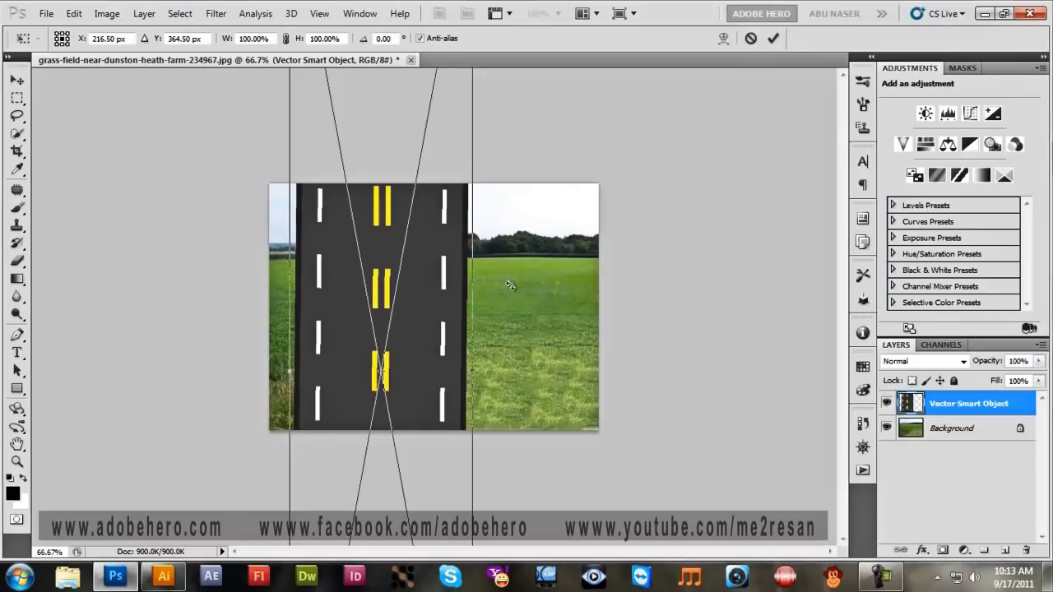
Scale the placed road to 27.09%, set it over the grass photo, and view at 100%.
{"action": "key", "text": "ctrl+minus"}
{"action": "key", "text": "ctrl+minus"}
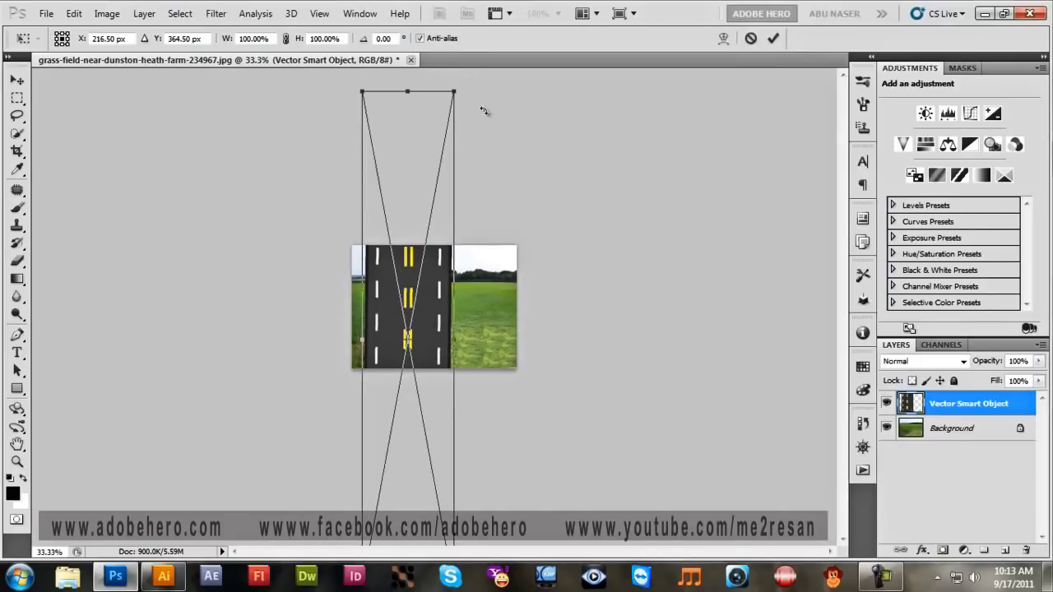
{"action": "left_click_drag", "start_coordinate": [455, 90], "coordinate": [389, 377]}
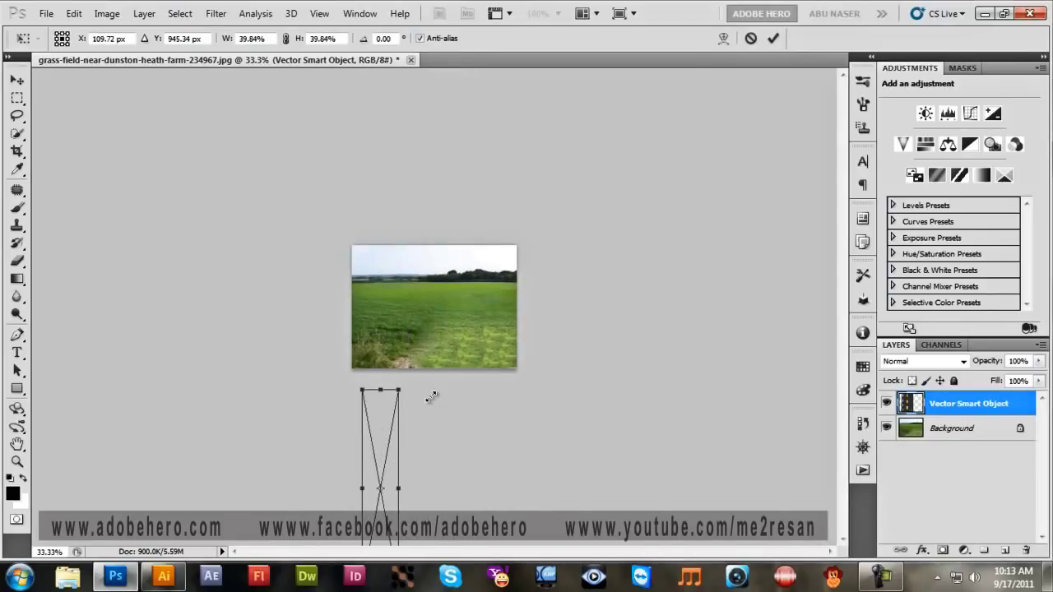
{"action": "mouse_move", "coordinate": [387, 435]}
{"action": "left_mouse_down"}
{"action": "mouse_move", "coordinate": [415, 287]}
{"action": "mouse_move", "coordinate": [434, 282]}
{"action": "left_mouse_up"}
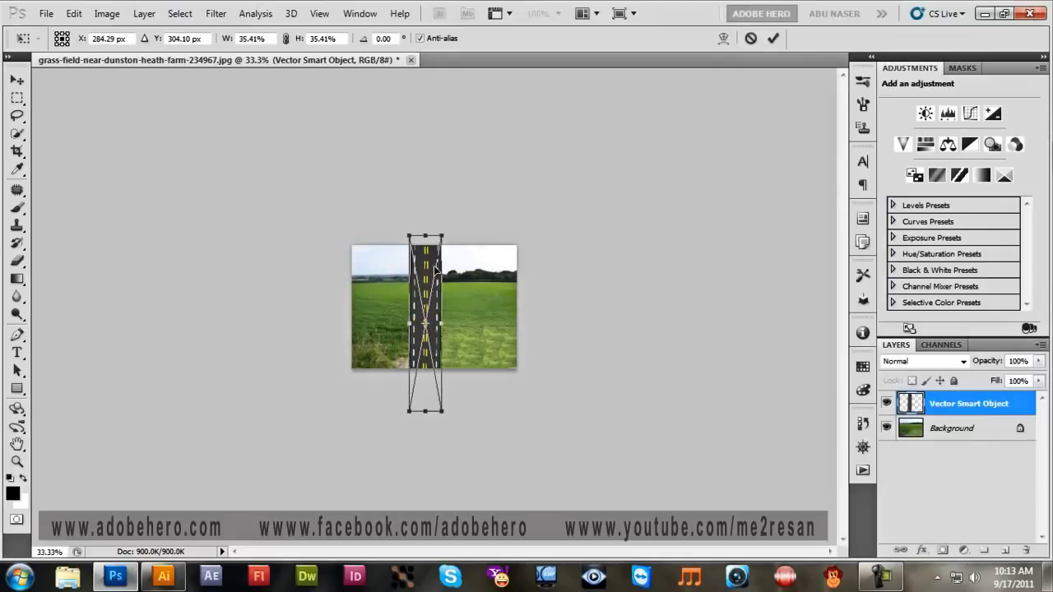
{"action": "left_click_drag", "start_coordinate": [445, 232], "coordinate": [441, 253]}
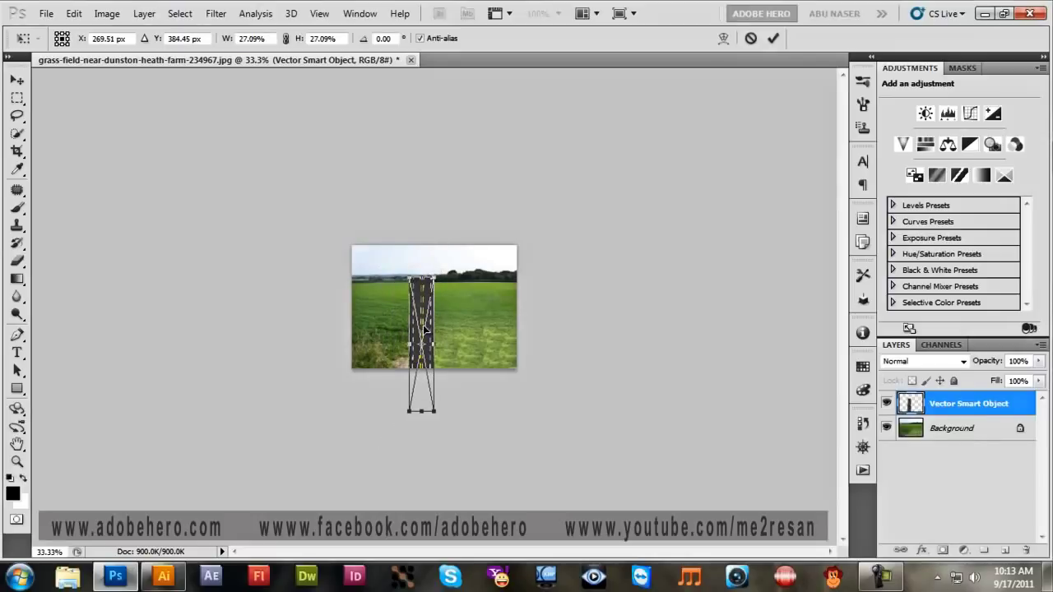
{"action": "left_click_drag", "start_coordinate": [429, 317], "coordinate": [428, 304]}
{"action": "key", "text": "ctrl+plus"}
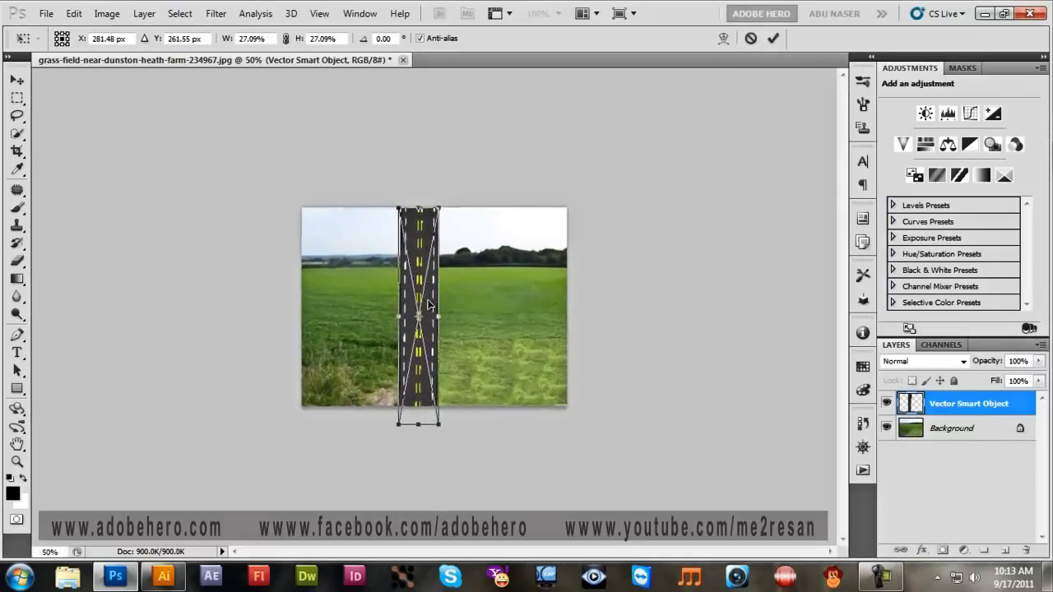
{"action": "key", "text": "ctrl+plus"}
{"action": "key", "text": "ctrl+plus"}
Commit the road's placement on the grass field photo.
{"action": "right_click", "coordinate": [406, 289]}
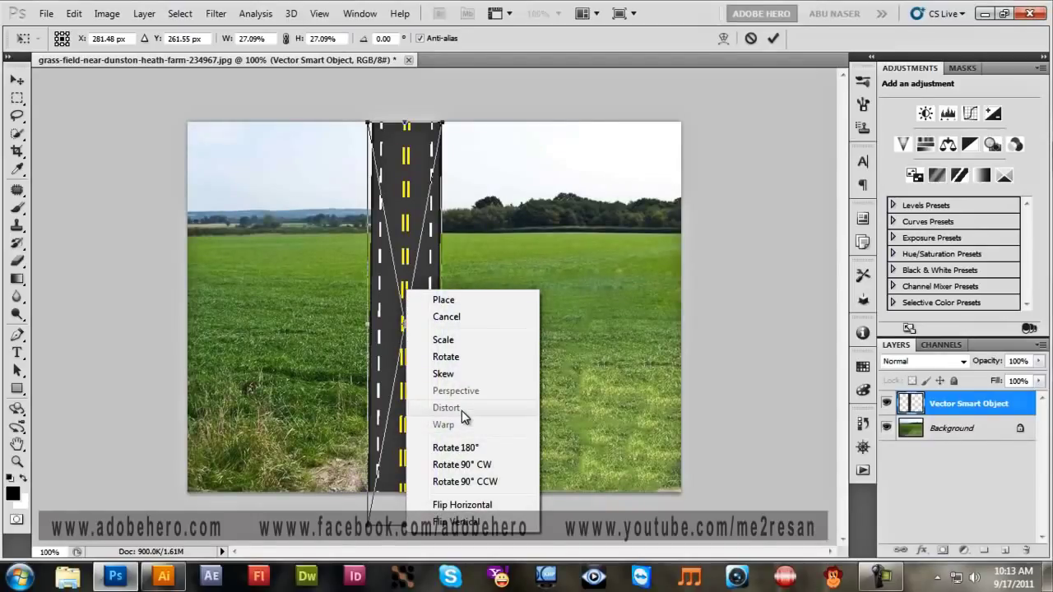
{"action": "left_click", "coordinate": [649, 329]}
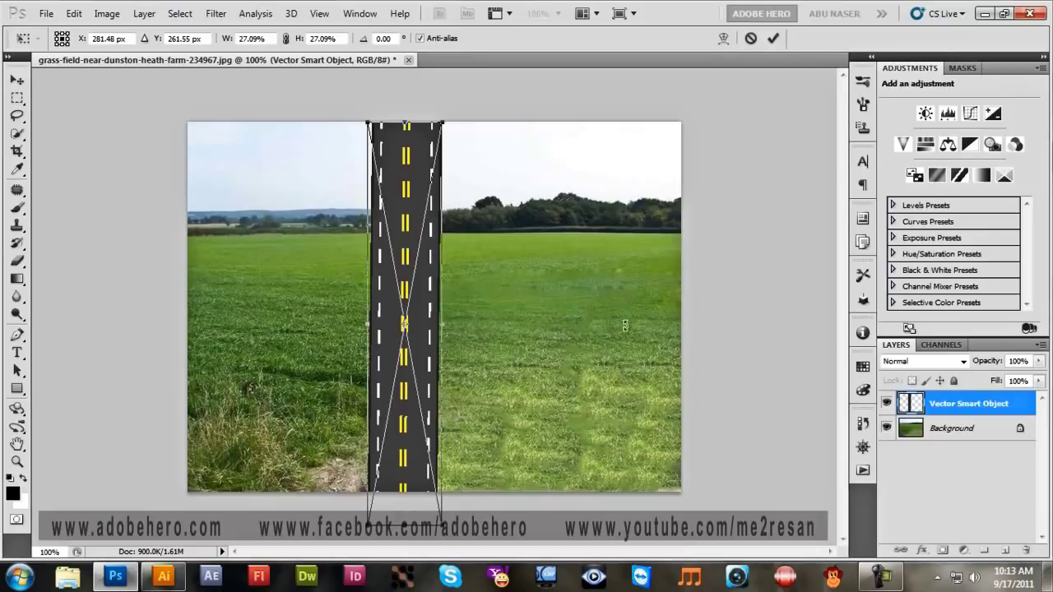
{"action": "key", "text": "Return"}
Rasterize the road layer and begin a new transform with its mode choices shown.
{"action": "right_click", "coordinate": [972, 405]}
{"action": "left_click", "coordinate": [996, 404]}
{"action": "right_click", "coordinate": [991, 405]}
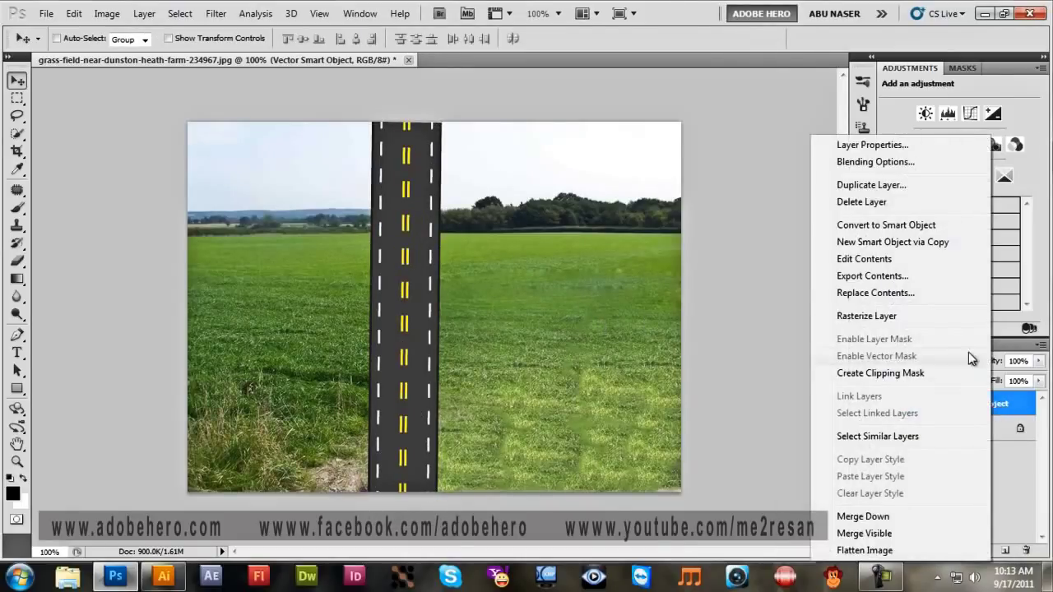
{"action": "left_click", "coordinate": [881, 319]}
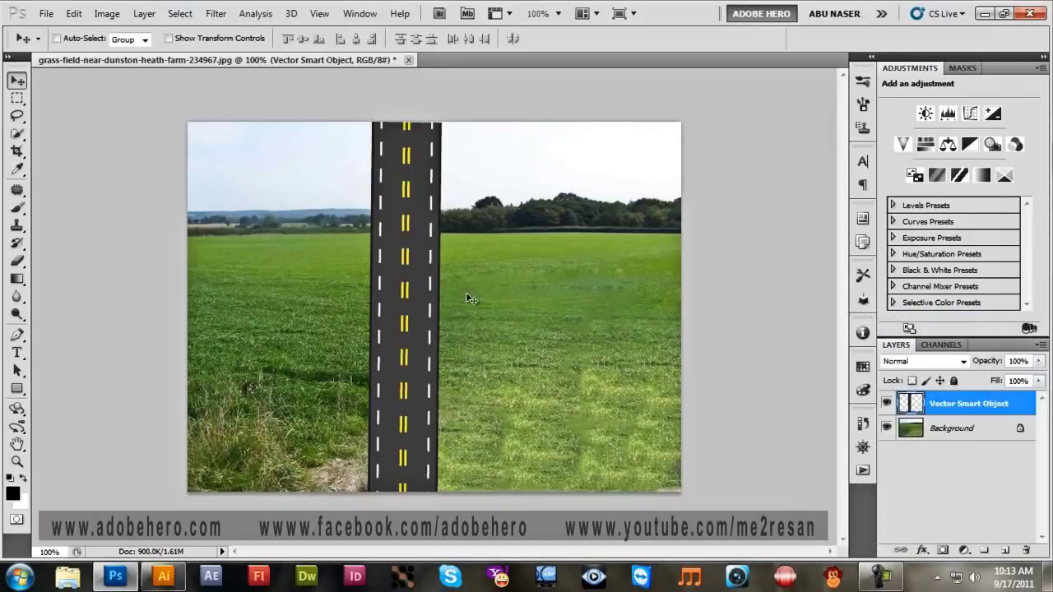
{"action": "key", "text": "ctrl+t"}
{"action": "right_click", "coordinate": [400, 440]}
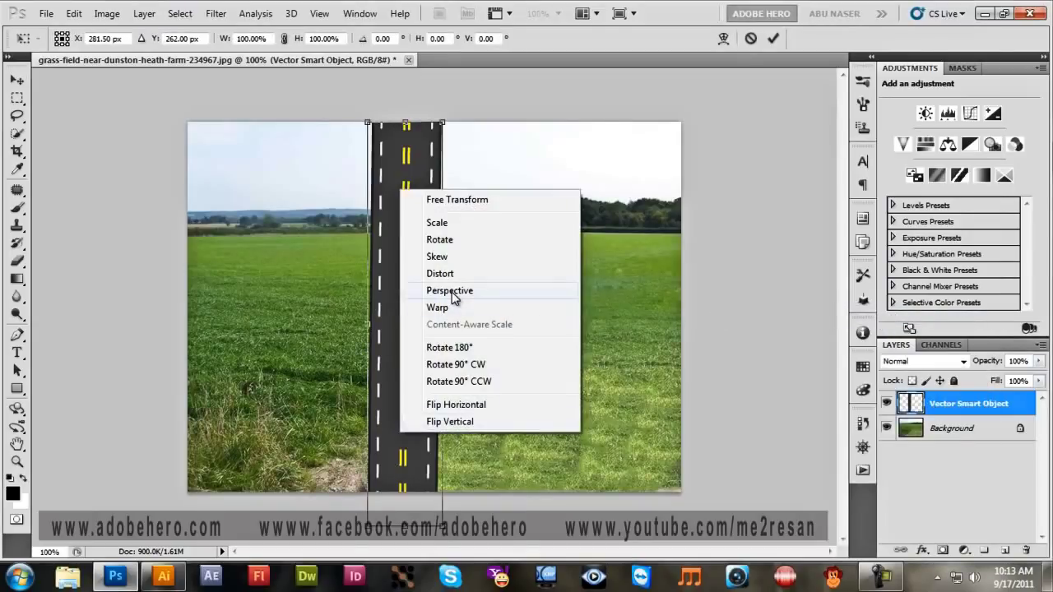
Apply Perspective so the road widens at the bottom-left and narrows toward the horizon.
{"action": "left_click", "coordinate": [465, 286]}
{"action": "left_click_drag", "start_coordinate": [369, 528], "coordinate": [157, 491]}
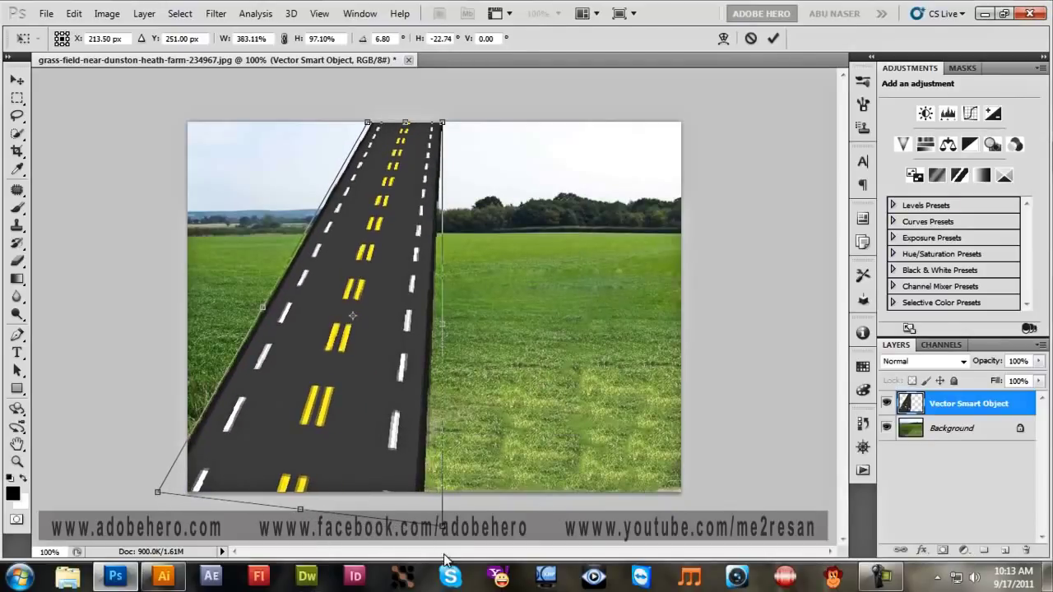
{"action": "left_click_drag", "start_coordinate": [443, 530], "coordinate": [486, 531]}
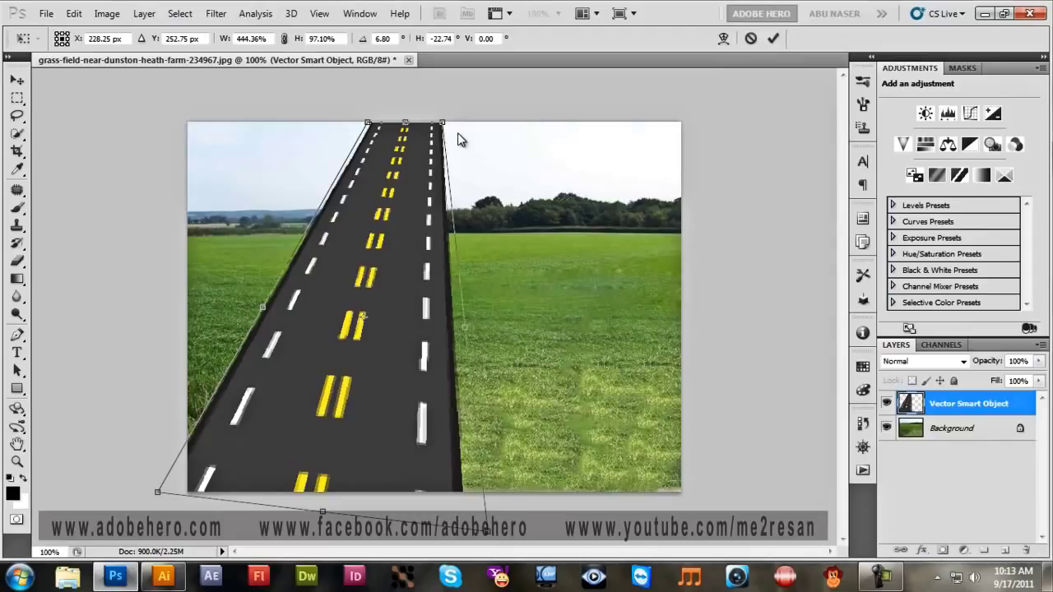
{"action": "left_click_drag", "start_coordinate": [443, 123], "coordinate": [564, 306]}
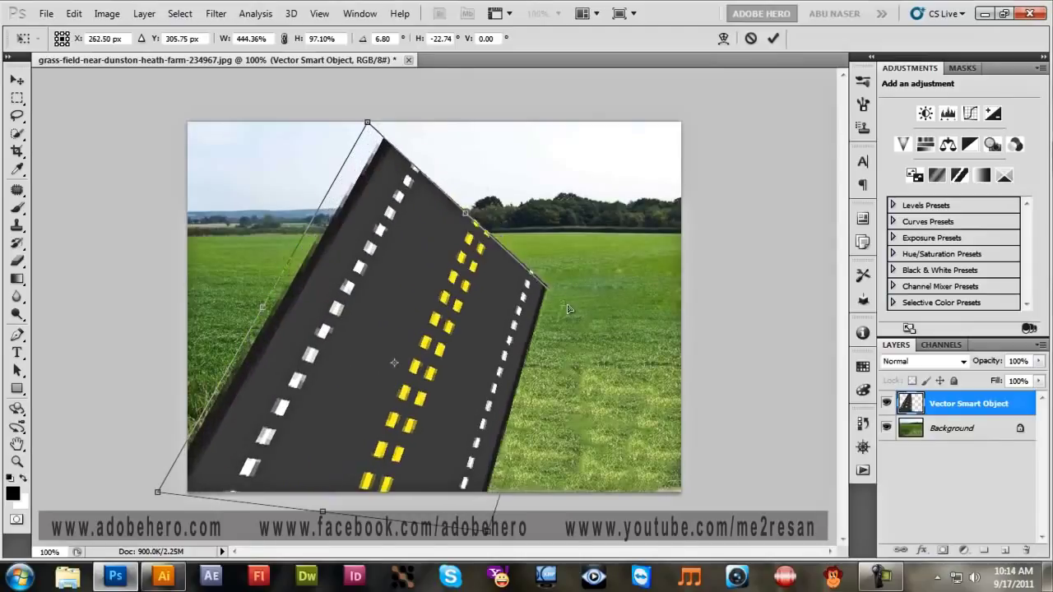
{"action": "mouse_move", "coordinate": [367, 125]}
{"action": "left_mouse_down"}
{"action": "mouse_move", "coordinate": [470, 299]}
{"action": "mouse_move", "coordinate": [487, 307]}
{"action": "left_mouse_up"}
{"action": "left_click_drag", "start_coordinate": [565, 311], "coordinate": [625, 278]}
{"action": "mouse_move", "coordinate": [487, 311]}
{"action": "left_mouse_down"}
{"action": "mouse_move", "coordinate": [539, 247]}
{"action": "mouse_move", "coordinate": [536, 234]}
{"action": "mouse_move", "coordinate": [547, 267]}
{"action": "mouse_move", "coordinate": [559, 271]}
{"action": "left_mouse_up"}
{"action": "left_click_drag", "start_coordinate": [489, 533], "coordinate": [619, 531]}
{"action": "mouse_move", "coordinate": [158, 494]}
{"action": "left_mouse_down"}
{"action": "mouse_move", "coordinate": [134, 431]}
{"action": "mouse_move", "coordinate": [101, 428]}
{"action": "mouse_move", "coordinate": [52, 447]}
{"action": "mouse_move", "coordinate": [25, 481]}
{"action": "left_mouse_up"}
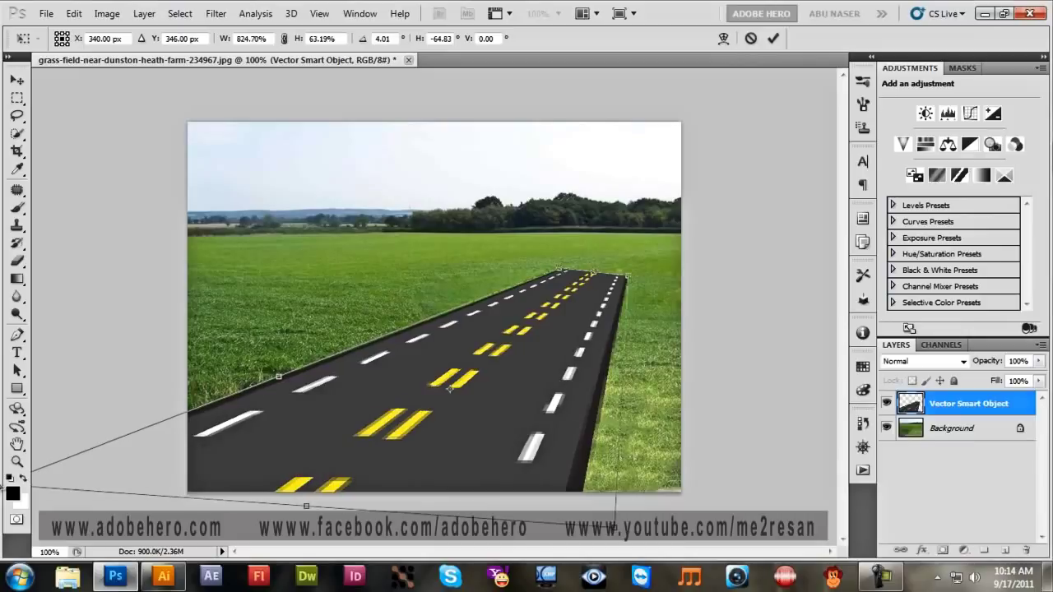
{"action": "mouse_move", "coordinate": [566, 274]}
{"action": "left_mouse_down"}
{"action": "mouse_move", "coordinate": [683, 294]}
{"action": "mouse_move", "coordinate": [641, 305]}
{"action": "left_mouse_up"}
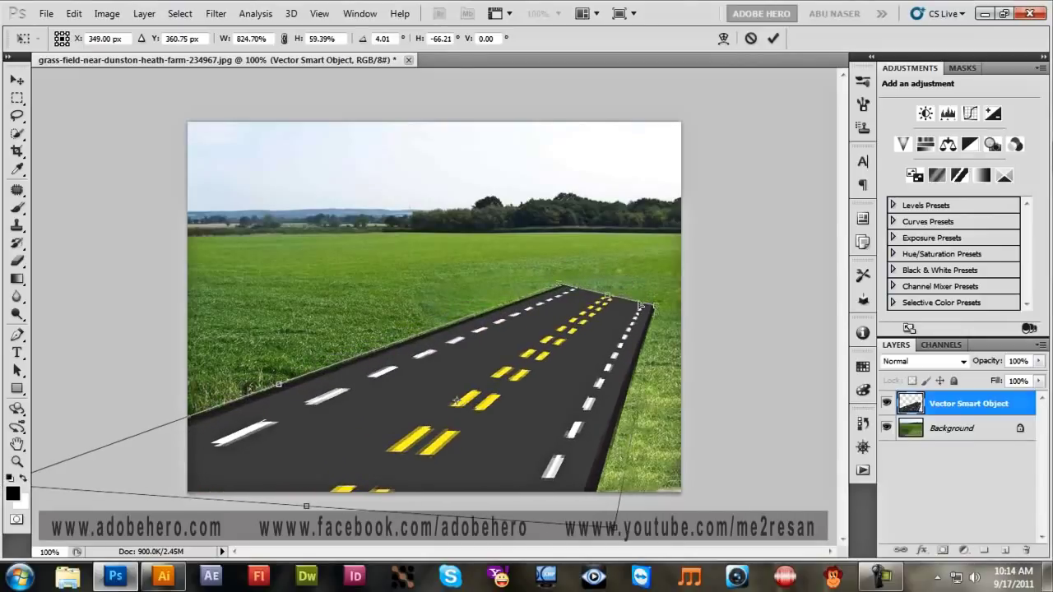
{"action": "left_click_drag", "start_coordinate": [564, 287], "coordinate": [569, 296]}
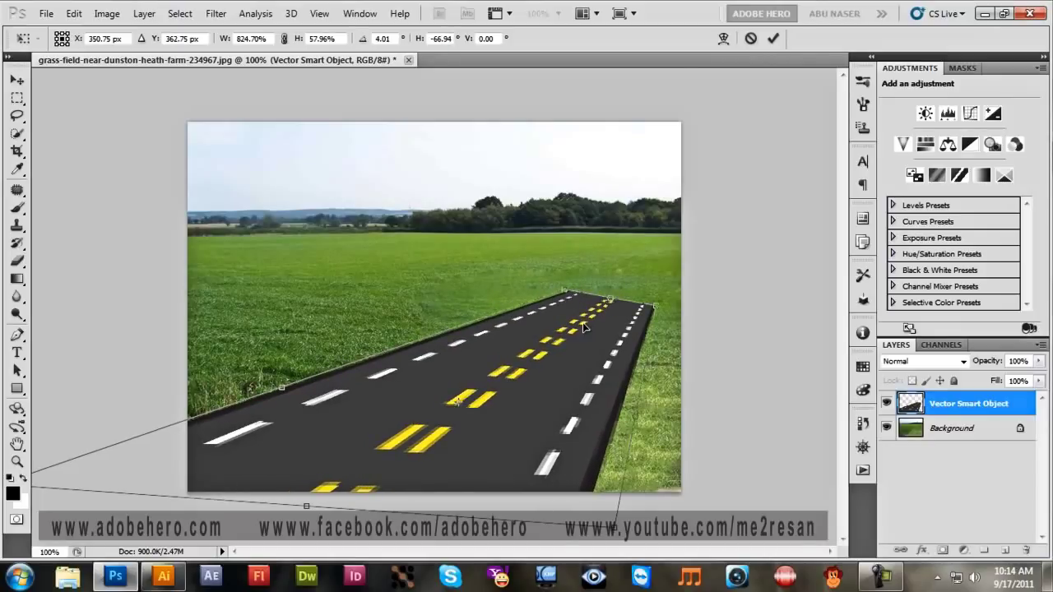
Refine the far-end corners using Distort and Free Transform, then commit the reshaping.
{"action": "right_click", "coordinate": [582, 327]}
{"action": "left_click", "coordinate": [625, 87]}
{"action": "left_click_drag", "start_coordinate": [609, 299], "coordinate": [669, 263]}
{"action": "left_click_drag", "start_coordinate": [652, 288], "coordinate": [654, 292]}
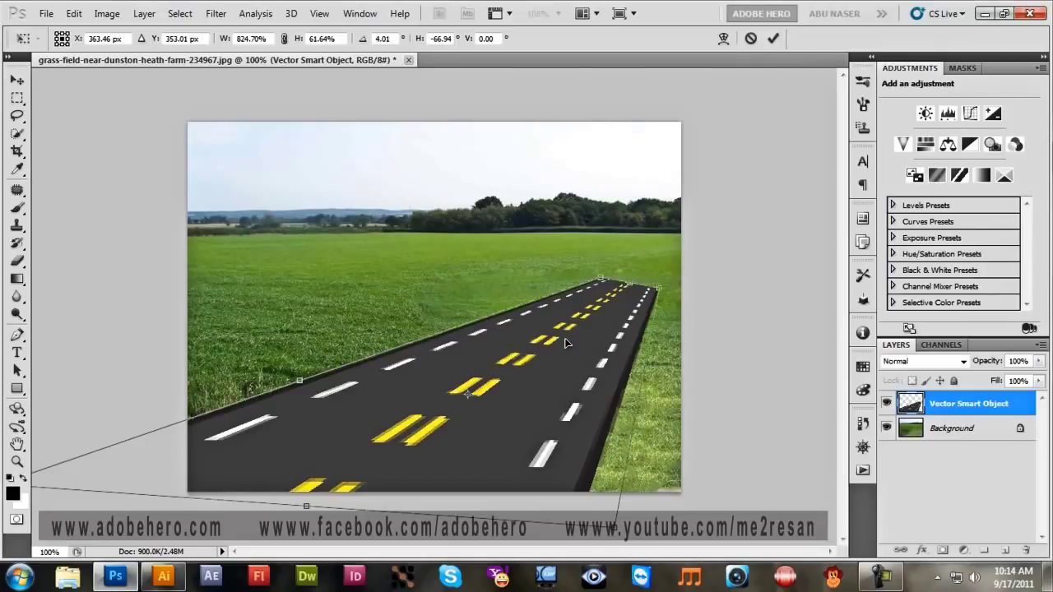
{"action": "right_click", "coordinate": [568, 343]}
{"action": "left_click", "coordinate": [628, 184]}
{"action": "left_click_drag", "start_coordinate": [659, 290], "coordinate": [688, 289]}
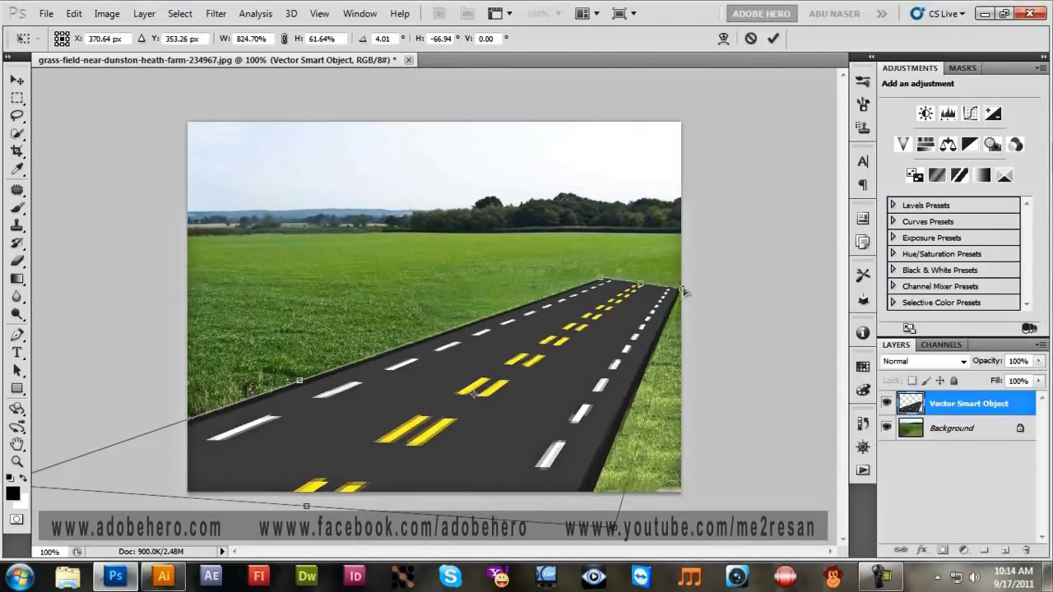
{"action": "left_click_drag", "start_coordinate": [606, 280], "coordinate": [613, 279]}
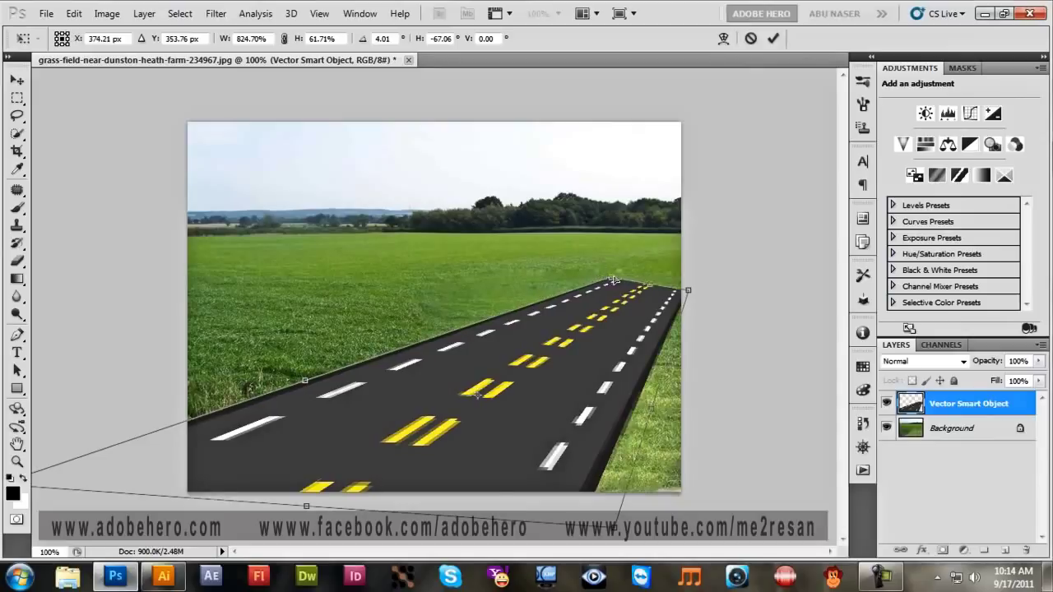
{"action": "right_click", "coordinate": [613, 313]}
{"action": "left_click", "coordinate": [669, 321]}
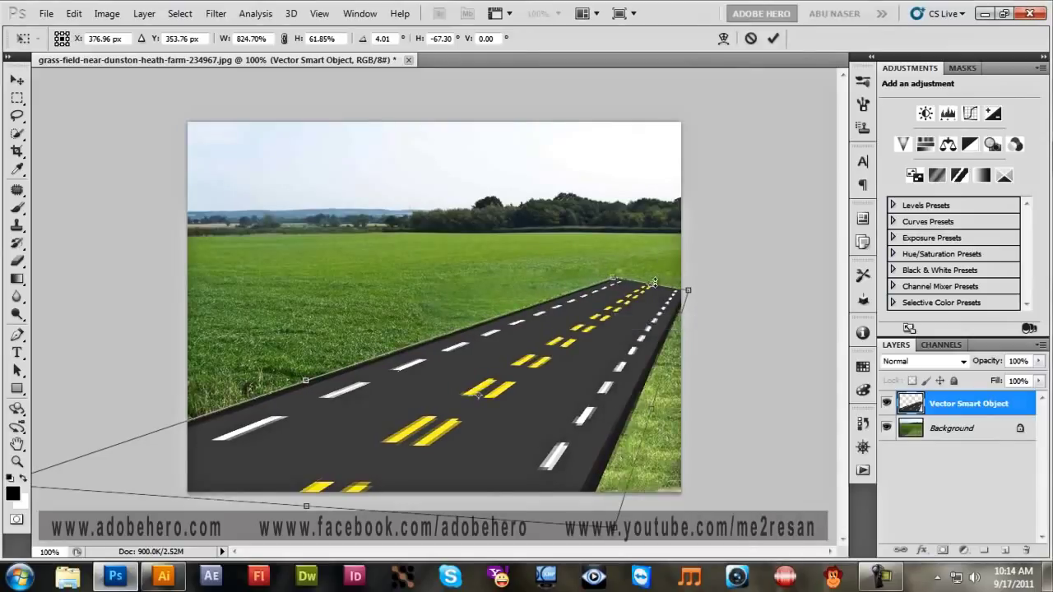
{"action": "left_click_drag", "start_coordinate": [653, 286], "coordinate": [687, 244]}
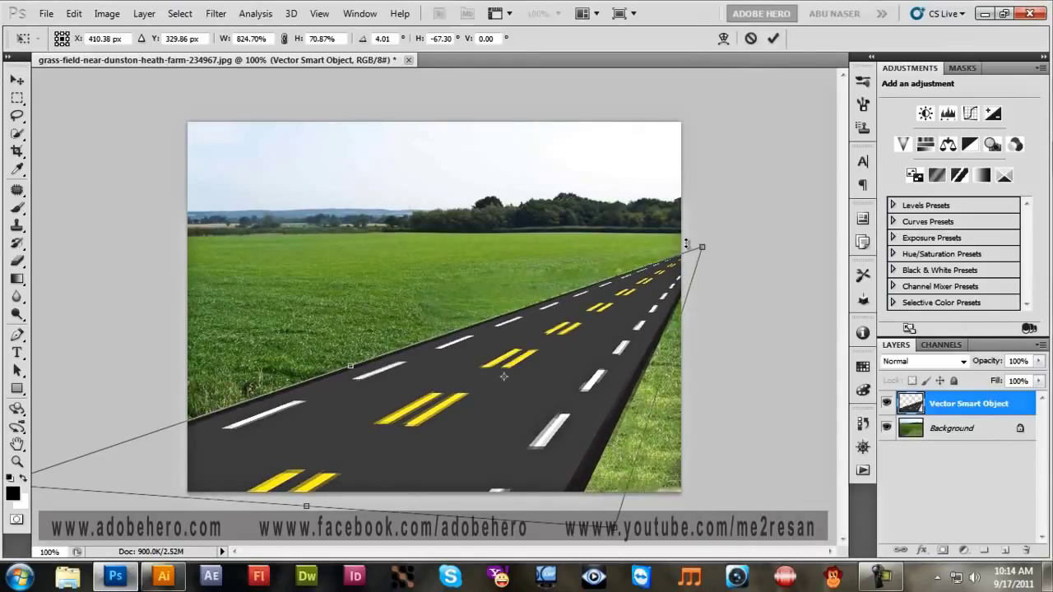
{"action": "key", "text": "Return"}
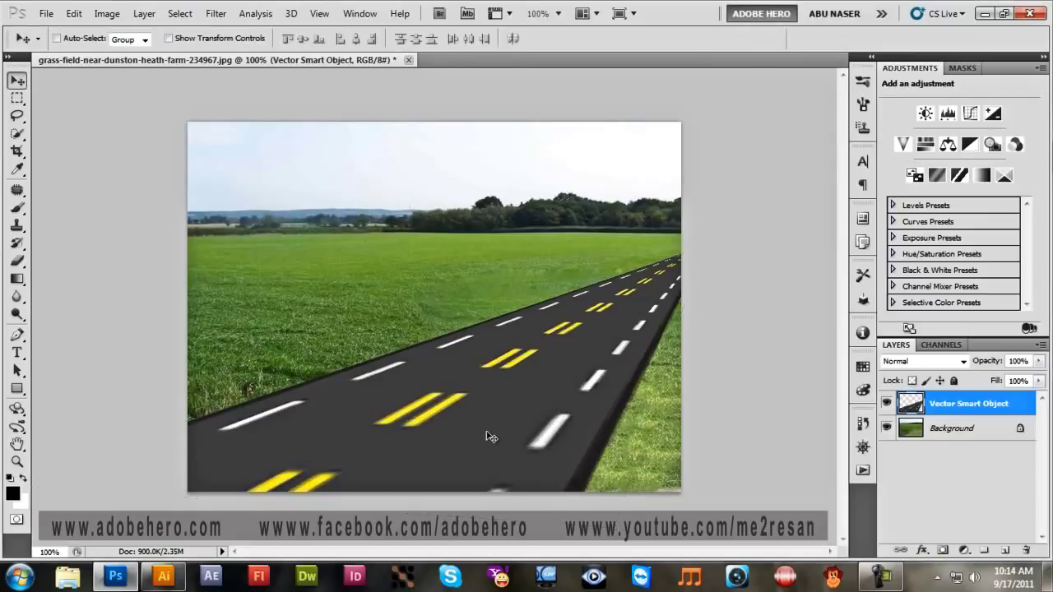
Compare Color Dodge and Saturation blend modes on the road layer, settling on Hard Light.
{"action": "key", "text": "ctrl+minus"}
{"action": "key", "text": "ctrl+minus"}
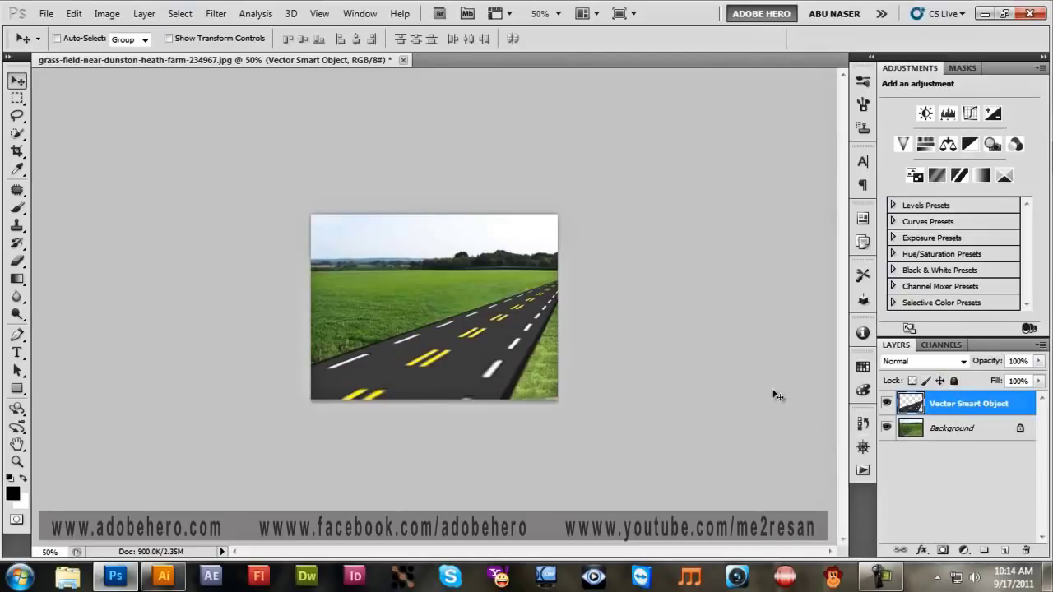
{"action": "left_click", "coordinate": [962, 362]}
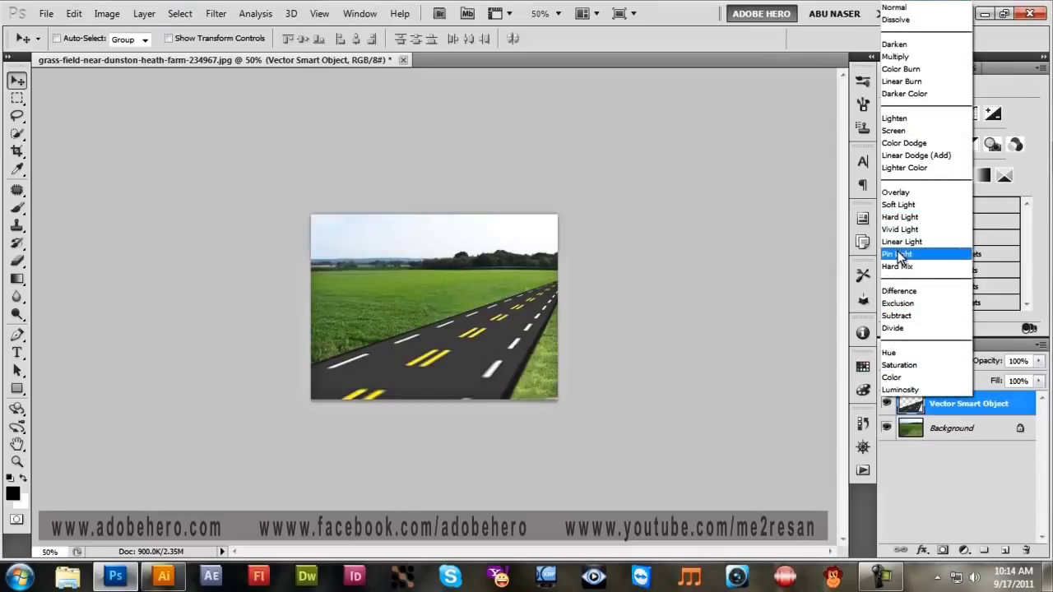
{"action": "left_click", "coordinate": [903, 142]}
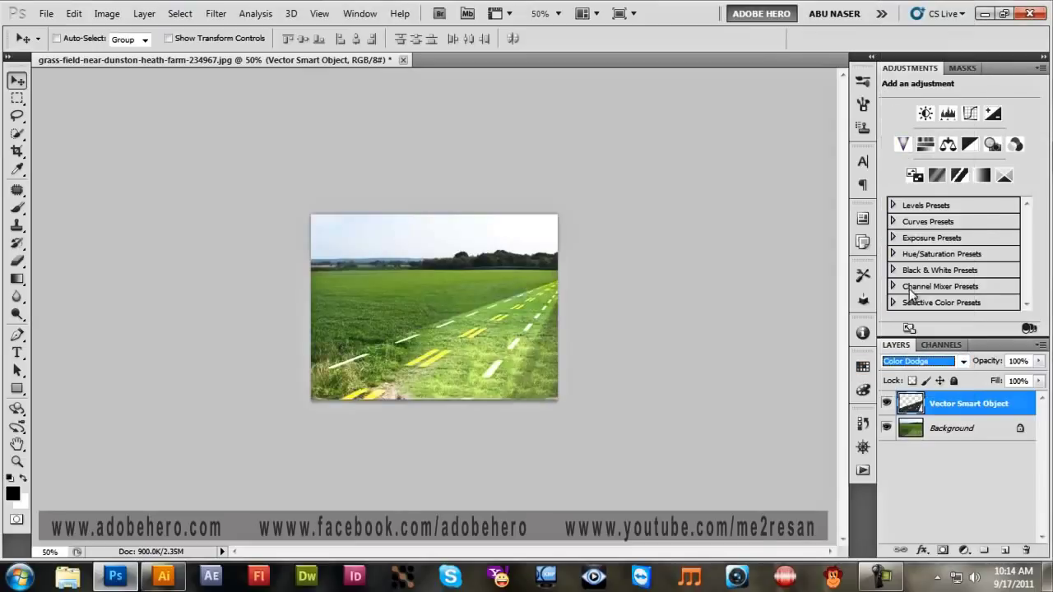
{"action": "left_click", "coordinate": [928, 364]}
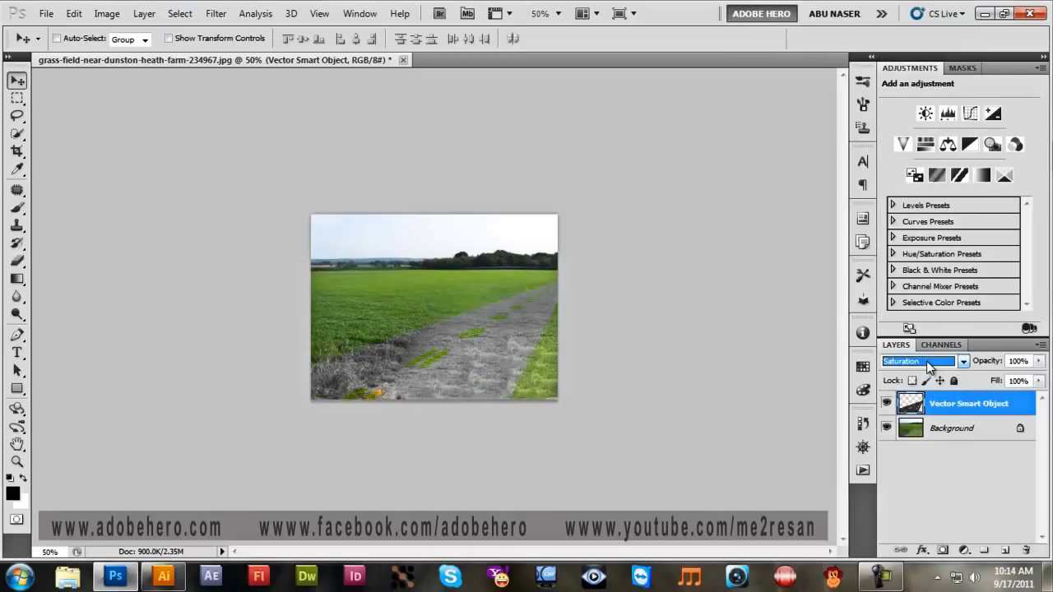
{"action": "key", "text": "Up"}
{"action": "key", "text": "Up"}
{"action": "key", "text": "Up"}
{"action": "key", "text": "Up"}
{"action": "key", "text": "Up"}
{"action": "key", "text": "Up"}
{"action": "key", "text": "Up"}
{"action": "key", "text": "Up"}
{"action": "key", "text": "Up"}
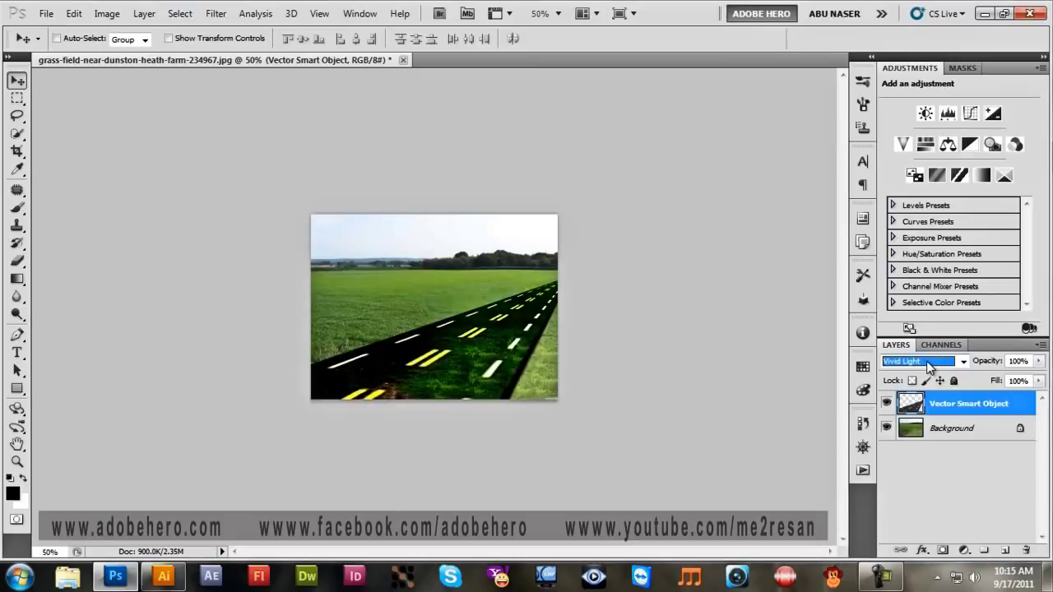
{"action": "key", "text": "Up"}
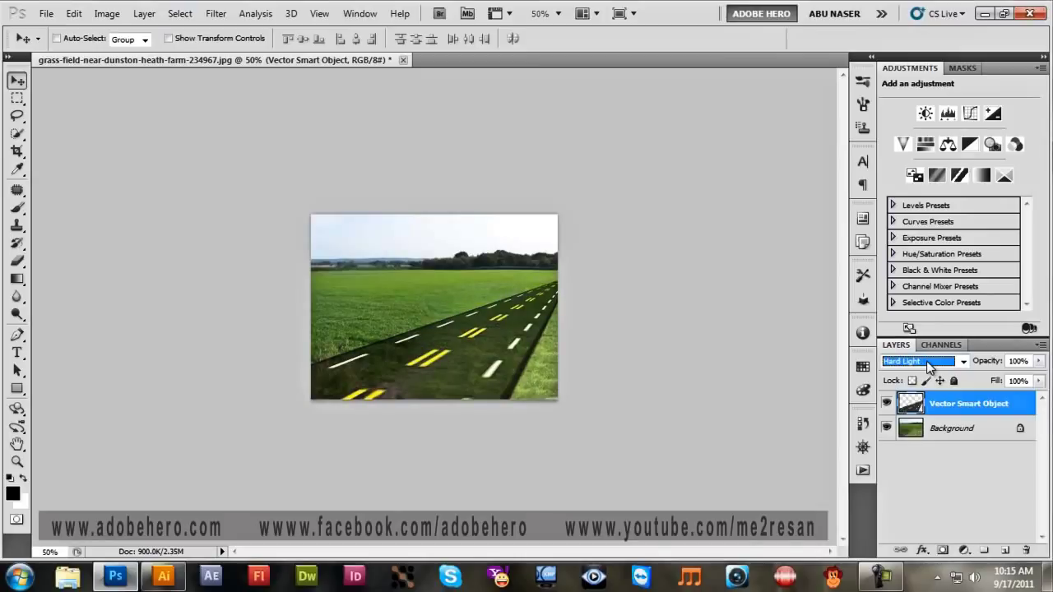